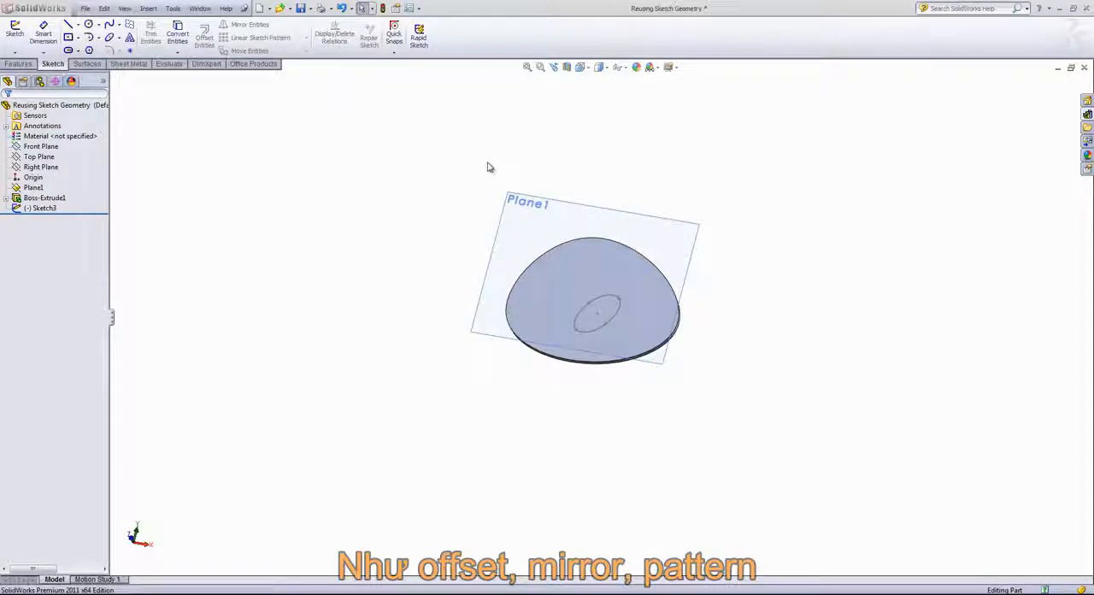
# Start a sketch on Plane1 and convert the top face outline of the extruded body into sketch entities.
pyautogui.click(523, 220)
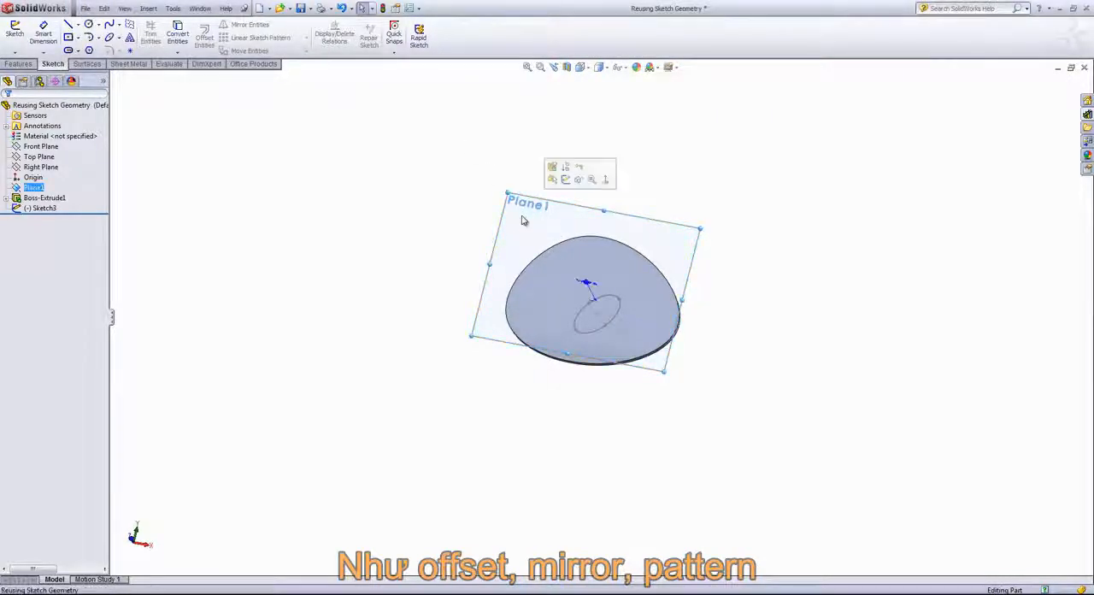
pyautogui.click(566, 179)
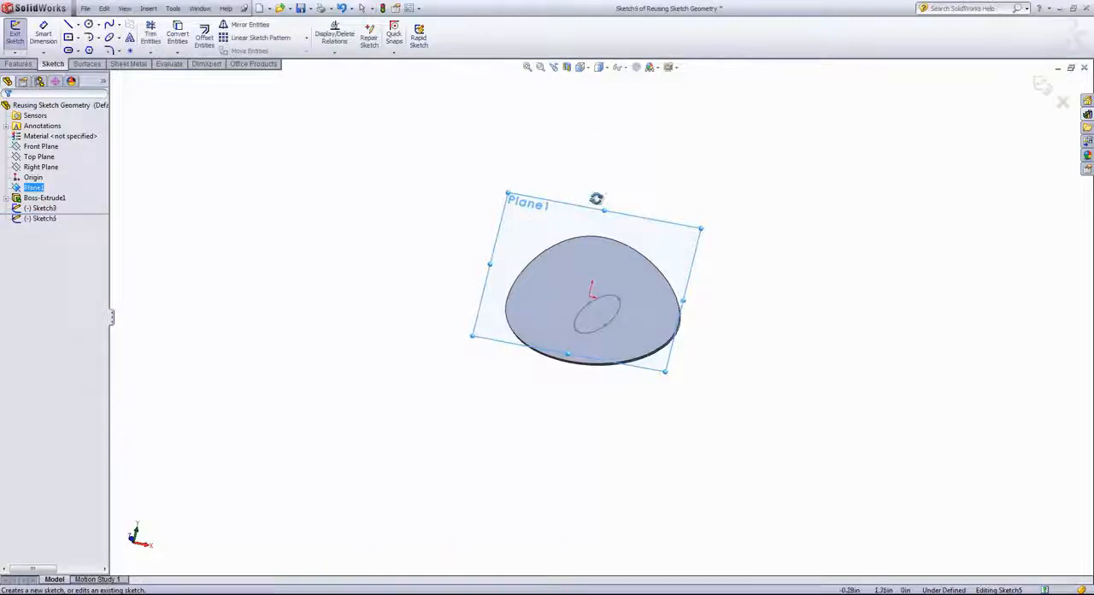
pyautogui.moveTo(596, 198); pyautogui.dragTo(624, 287, button='middle')
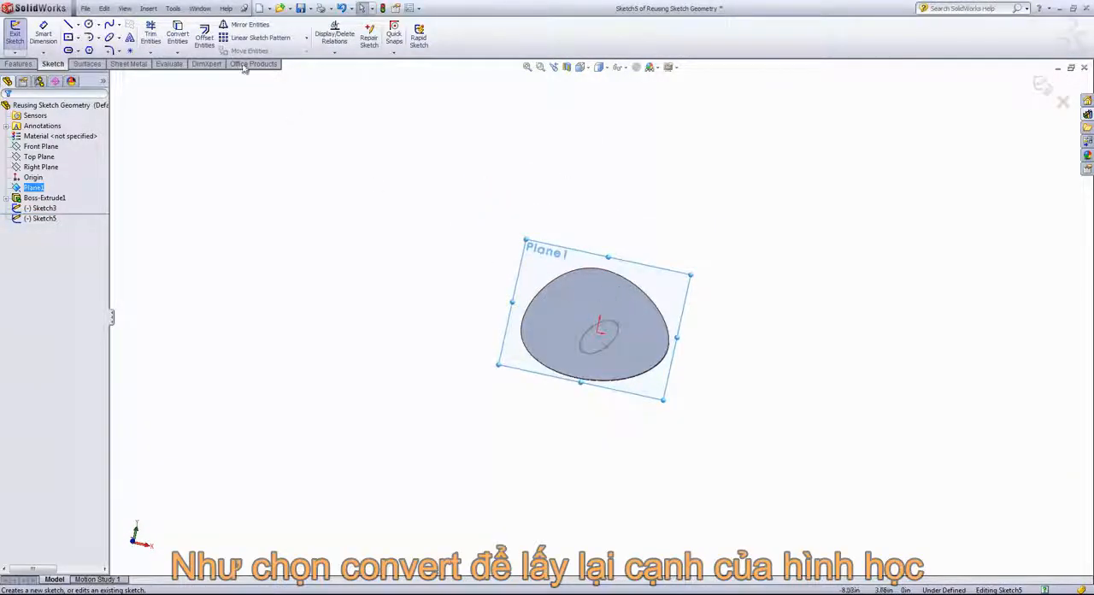
pyautogui.click(574, 275)
pyautogui.click(584, 304)
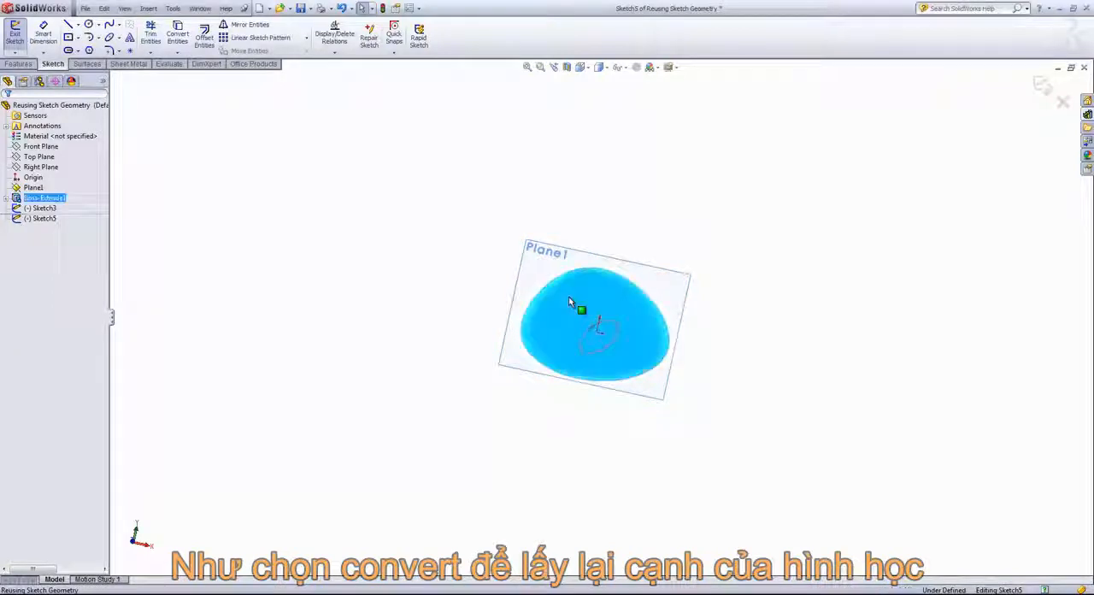
pyautogui.click(178, 34)
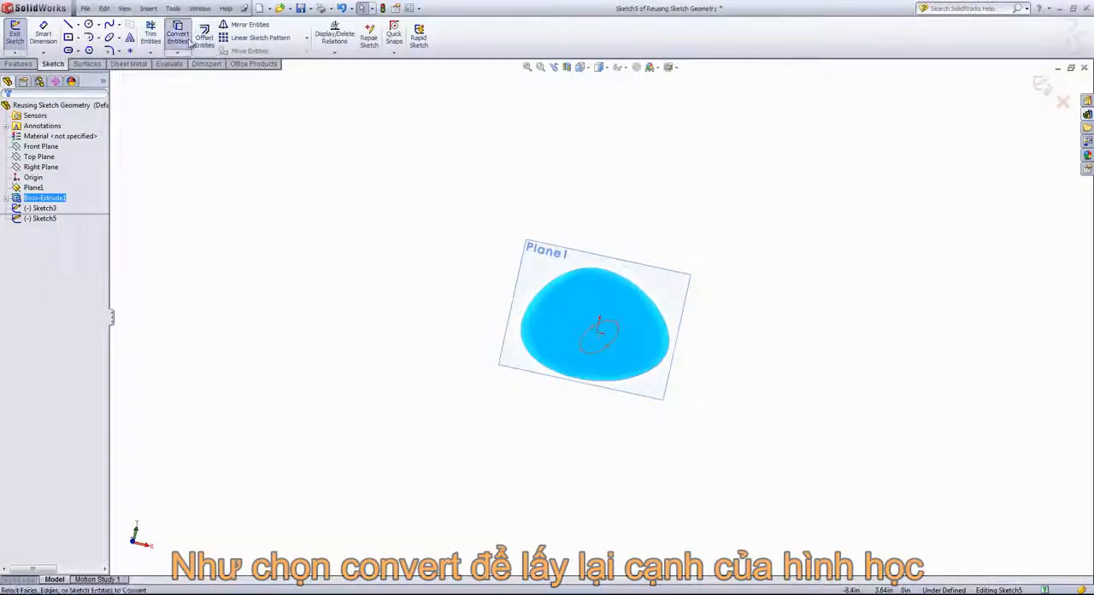
# Convert the ellipse from Sketch3 into the current sketch with Convert Entities.
pyautogui.moveTo(647, 359); pyautogui.dragTo(604, 301, button='middle')
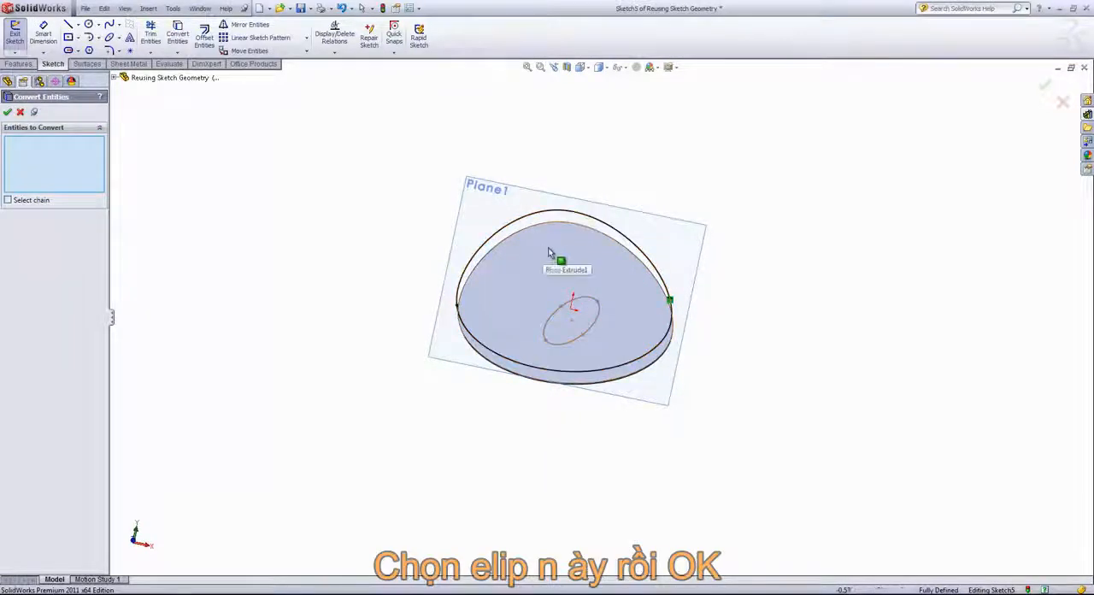
pyautogui.click(585, 302)
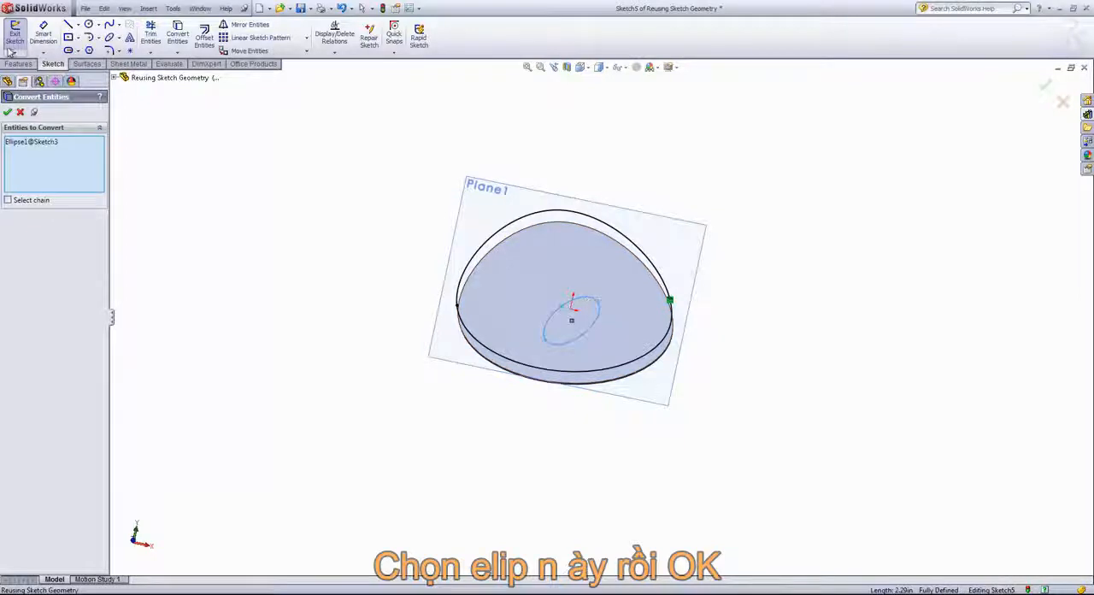
pyautogui.click(7, 112)
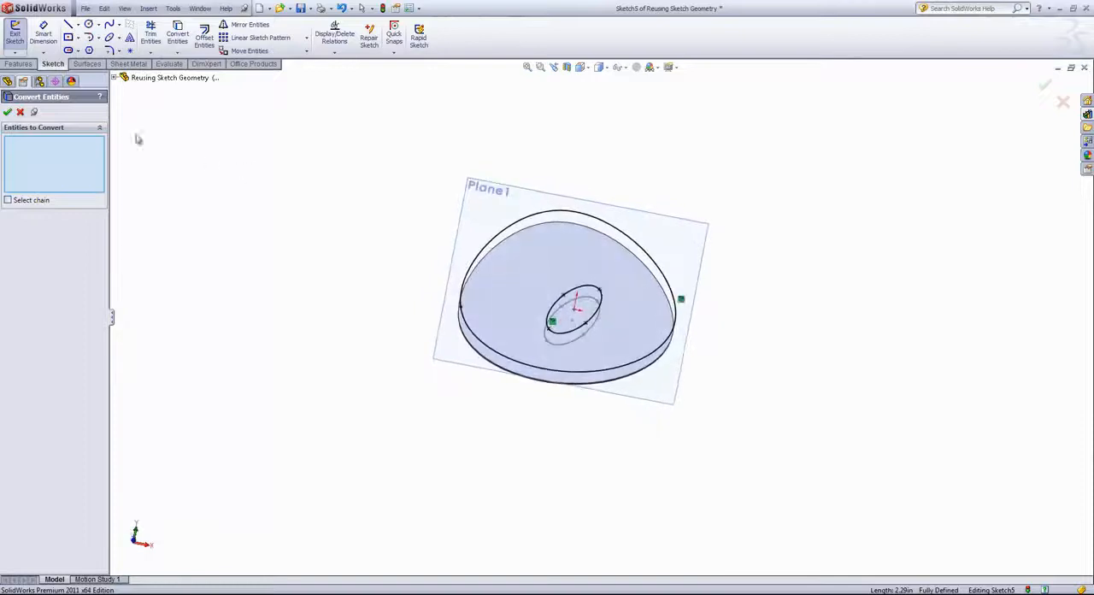
pyautogui.click(20, 112)
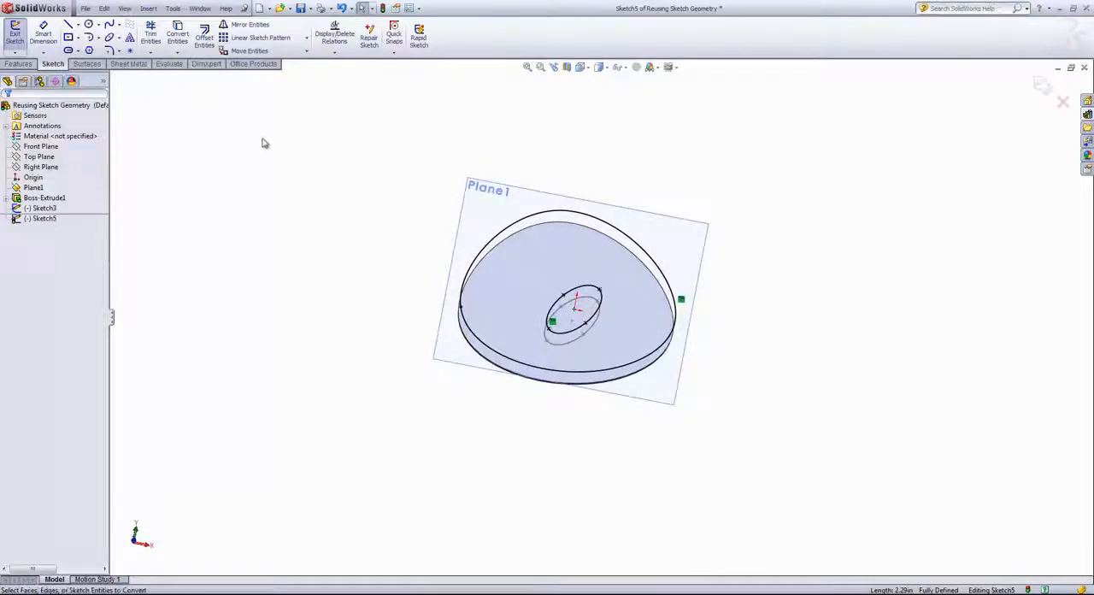
# Start an offset of the converted outer outline as a chain, with a distance of 0.25 in.
pyautogui.moveTo(265, 143)
pyautogui.mouseDown(button='middle')
pyautogui.moveTo(259, 154)
pyautogui.moveTo(264, 143)
pyautogui.mouseUp(button='middle')
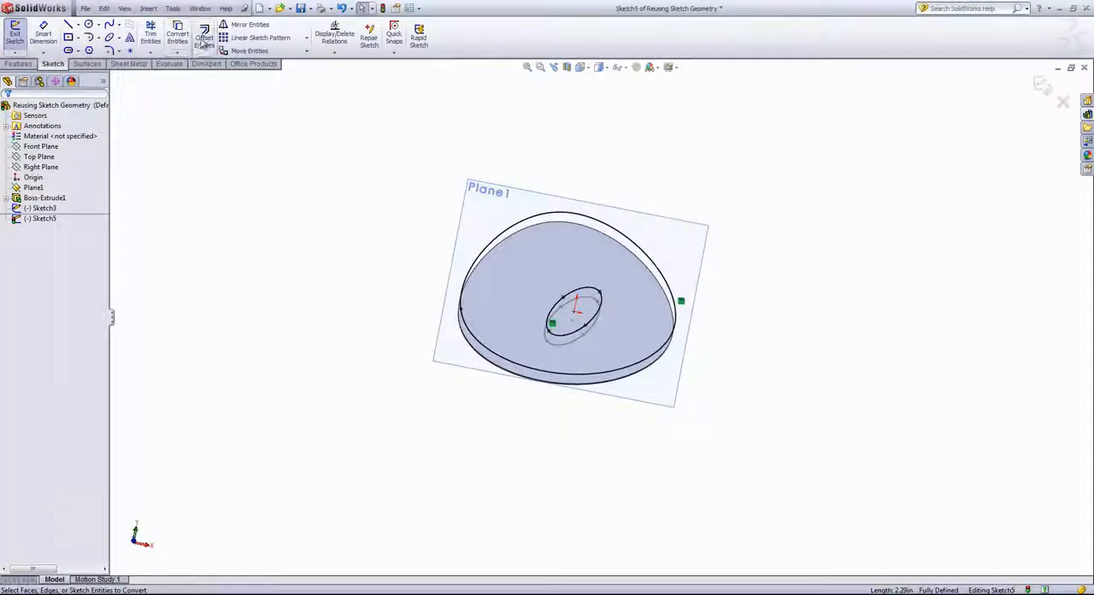
pyautogui.click(204, 39)
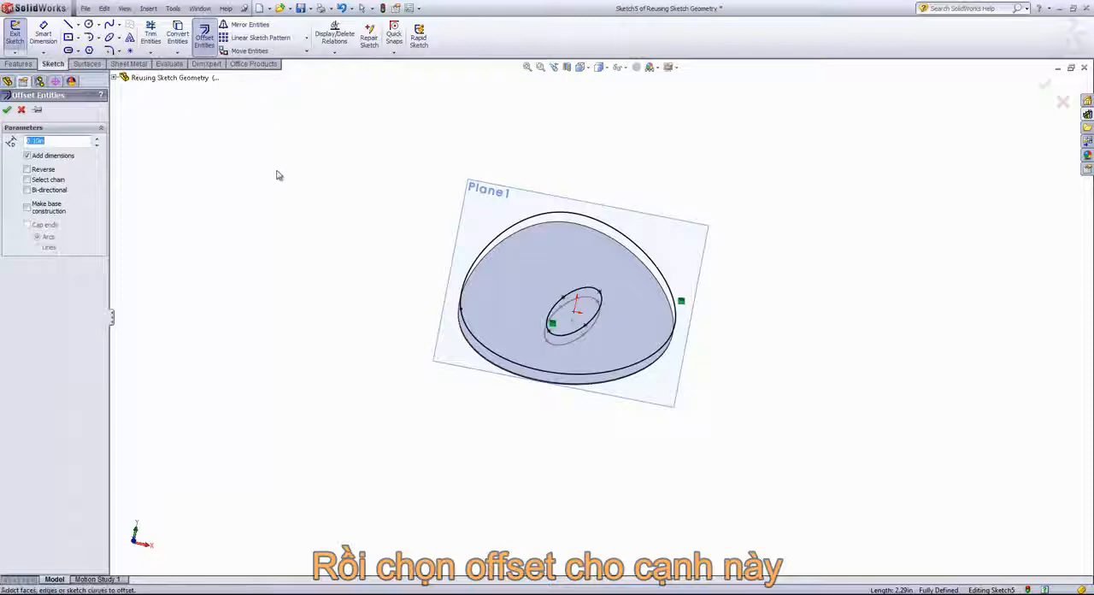
pyautogui.click(614, 231)
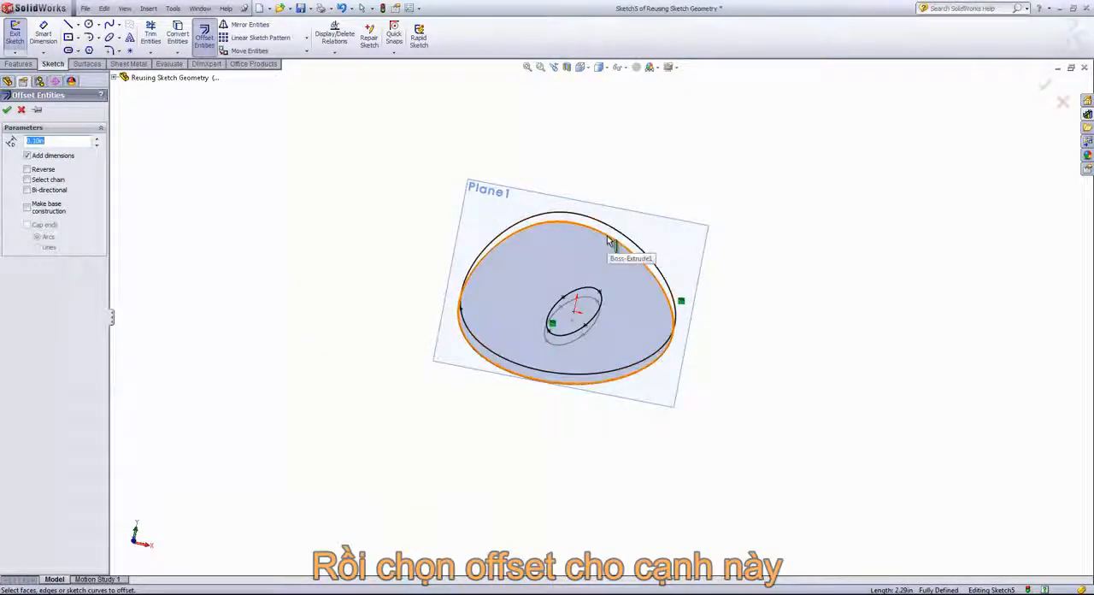
pyautogui.click(609, 238)
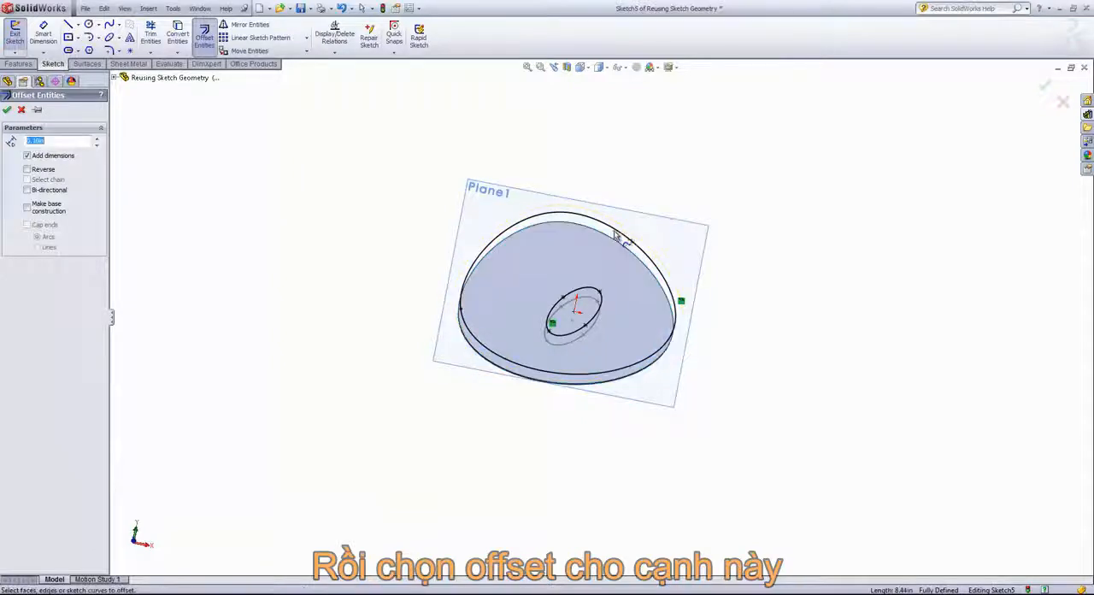
pyautogui.click(616, 230)
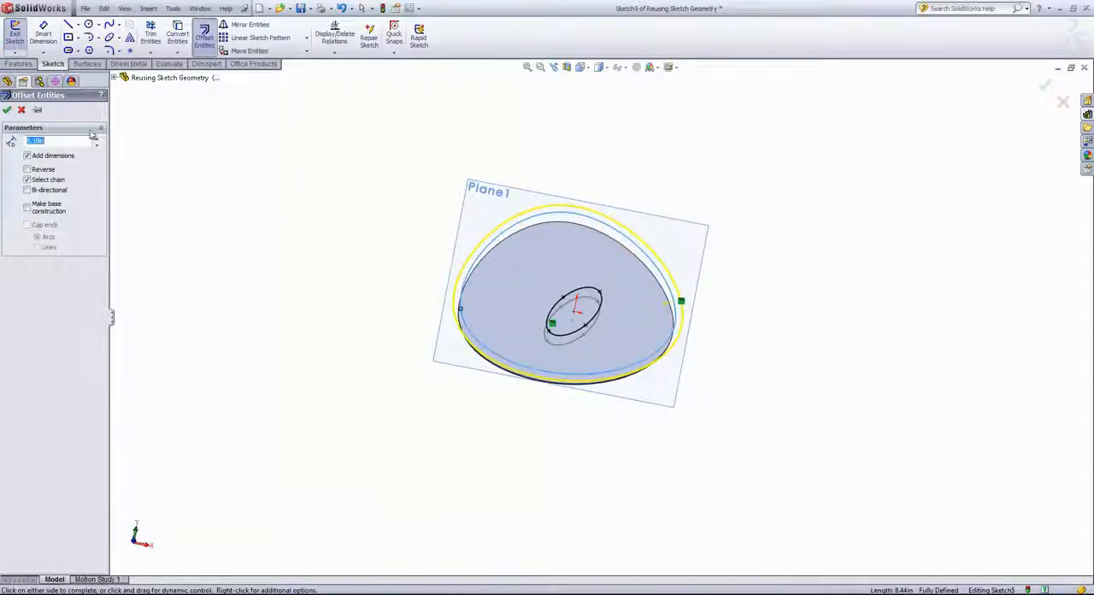
pyautogui.write('.25')
pyautogui.press('Return')
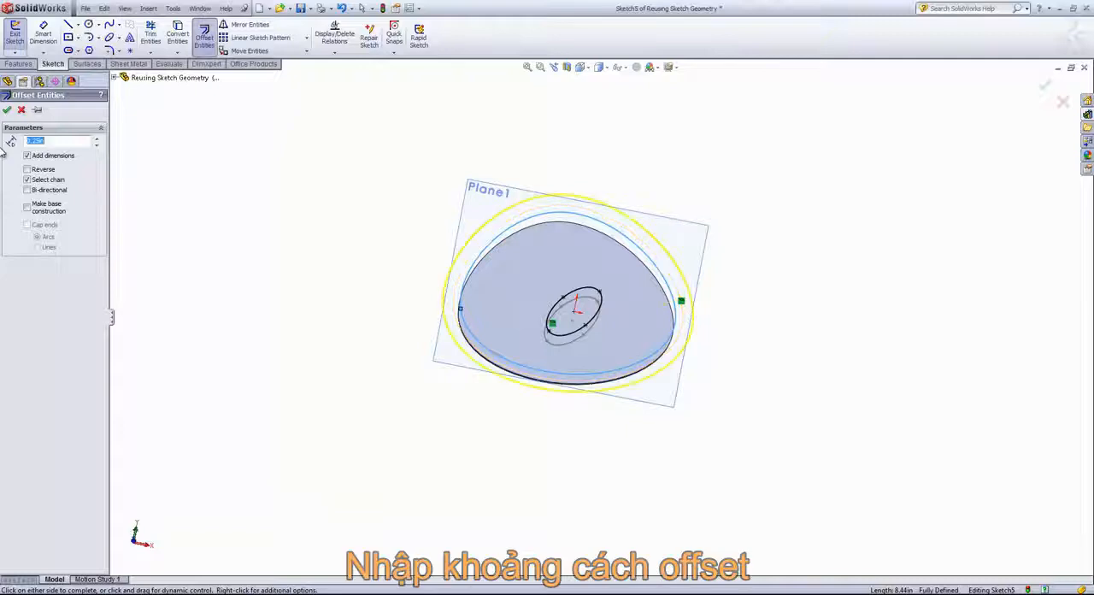
# Try the reverse and bi-directional options for the outline offset.
pyautogui.moveTo(203, 125); pyautogui.dragTo(200, 131, button='middle')
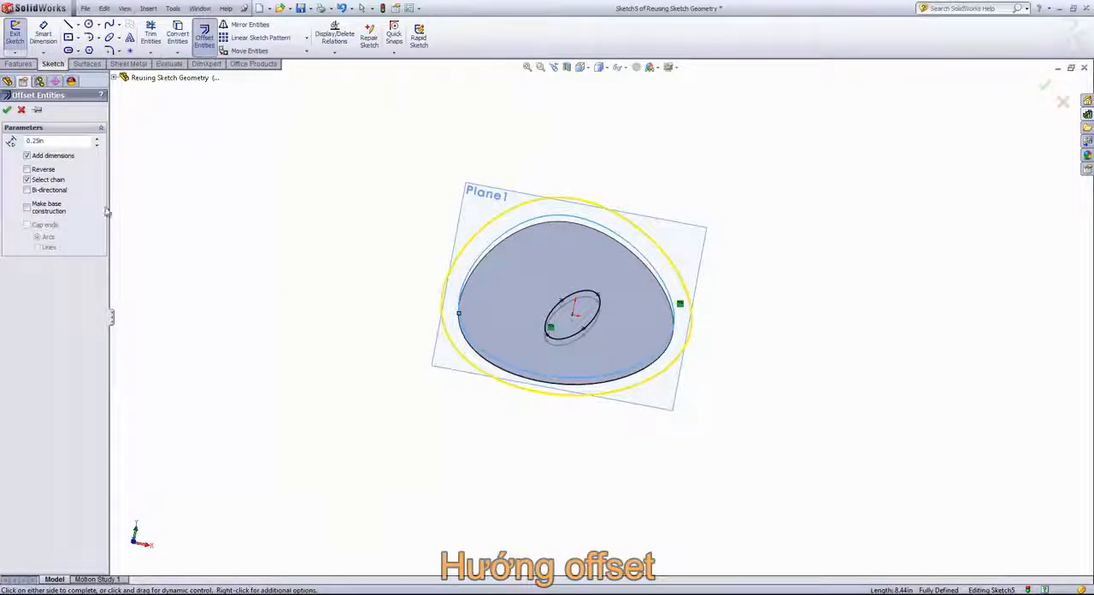
pyautogui.click(37, 173)
pyautogui.click(38, 168)
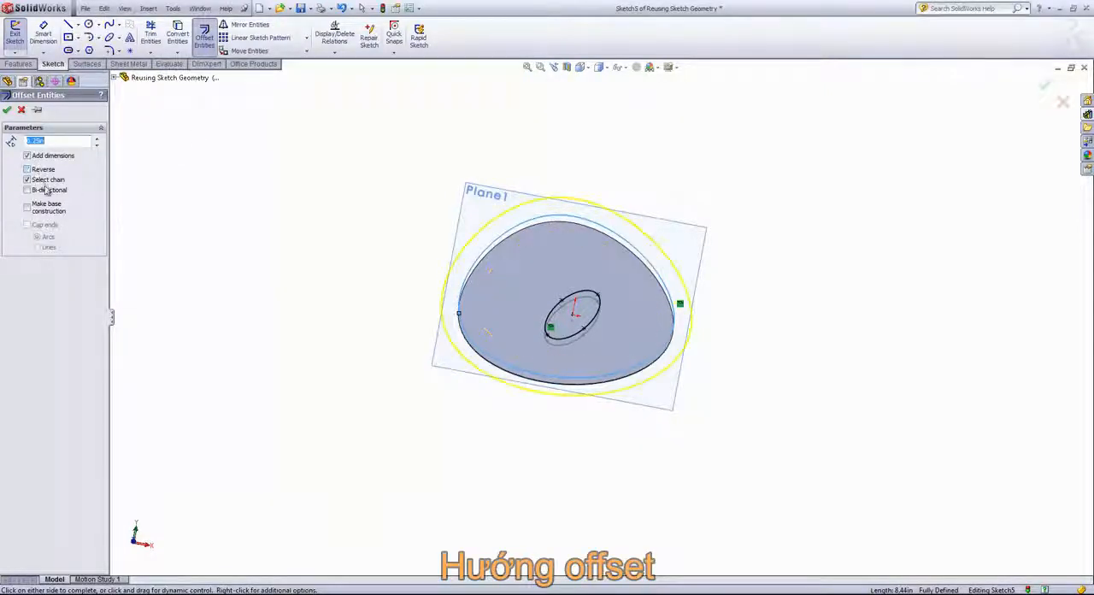
pyautogui.click(44, 191)
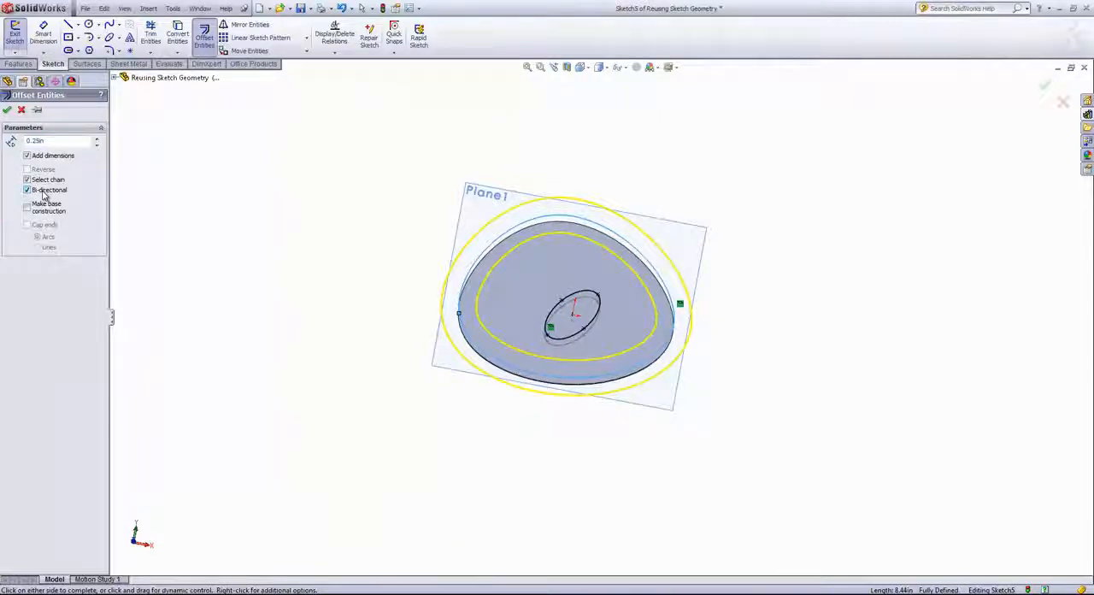
pyautogui.click(44, 191)
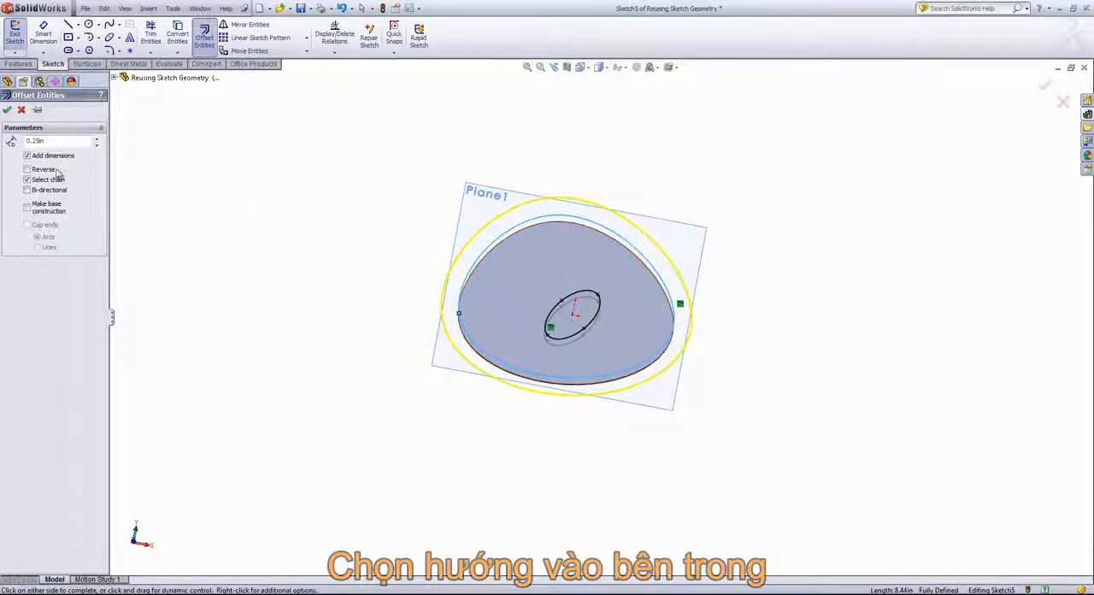
# Place the offset curve on the inside of the outer outline and exit the sketch.
pyautogui.click(522, 263)
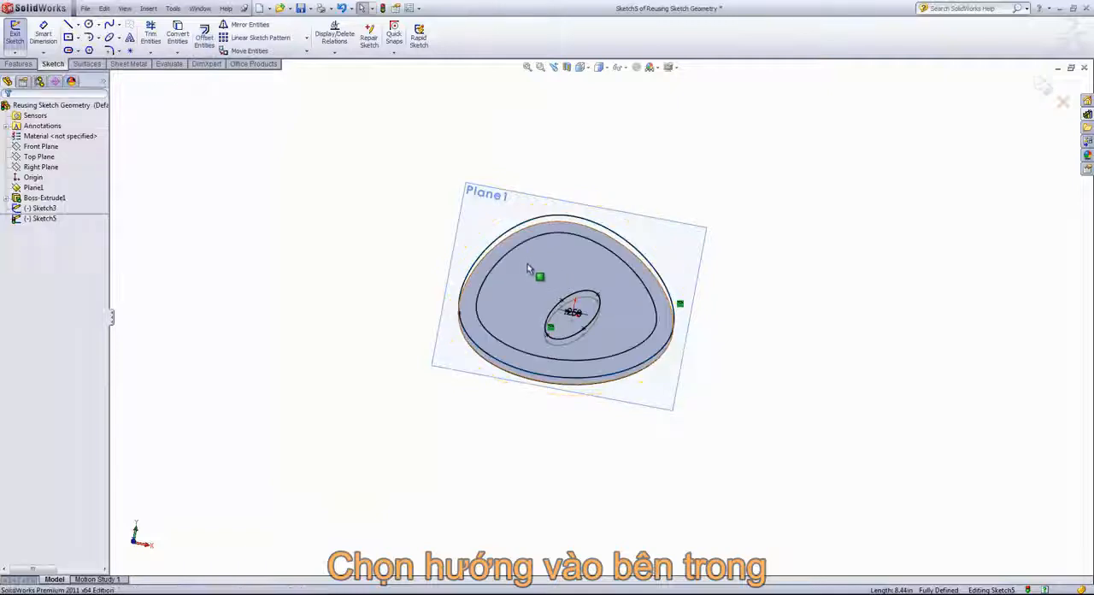
pyautogui.moveTo(561, 258); pyautogui.dragTo(531, 277, button='middle')
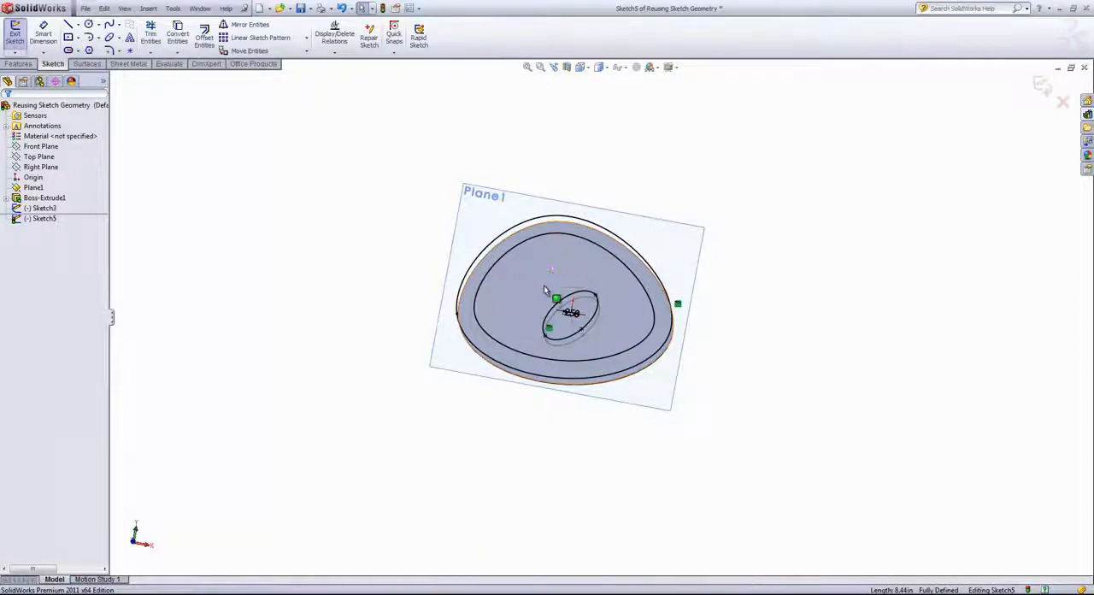
pyautogui.moveTo(536, 262); pyautogui.dragTo(503, 255, button='middle')
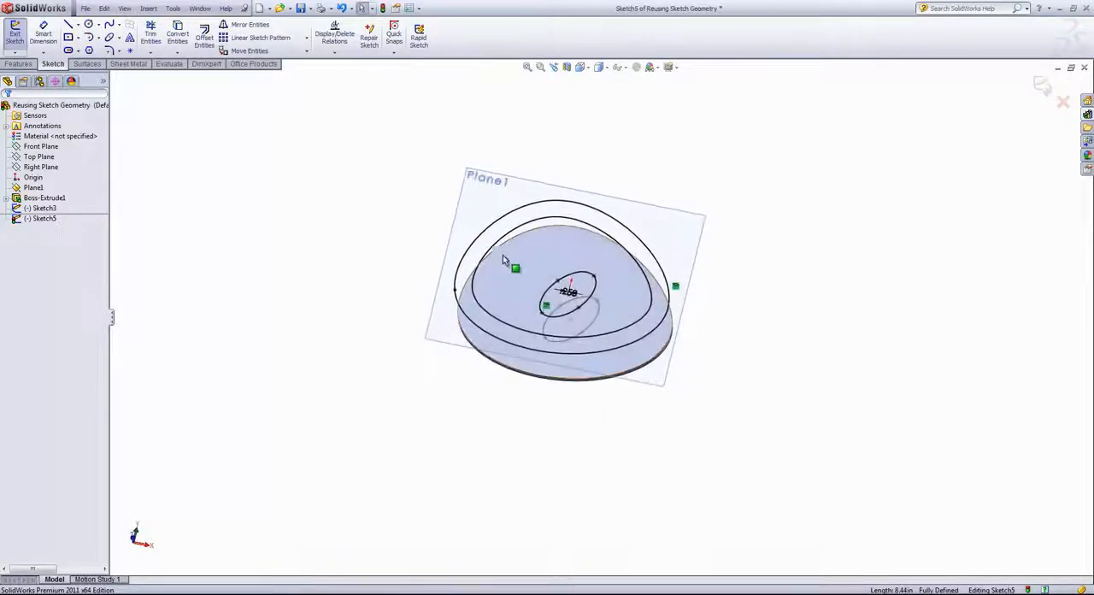
pyautogui.click(177, 52)
pyautogui.click(178, 54)
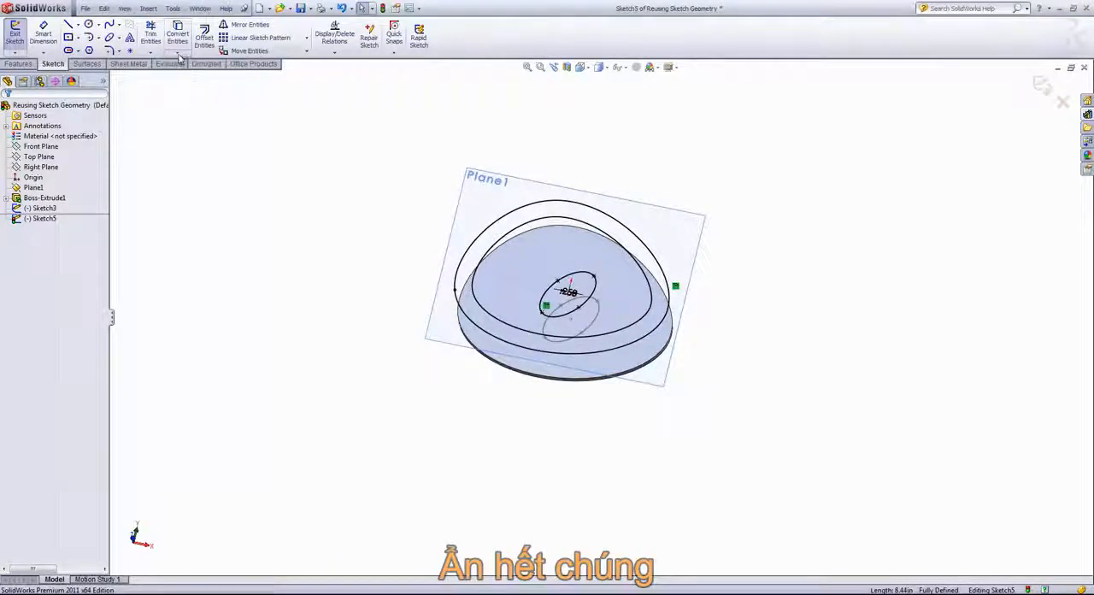
pyautogui.click(1042, 84)
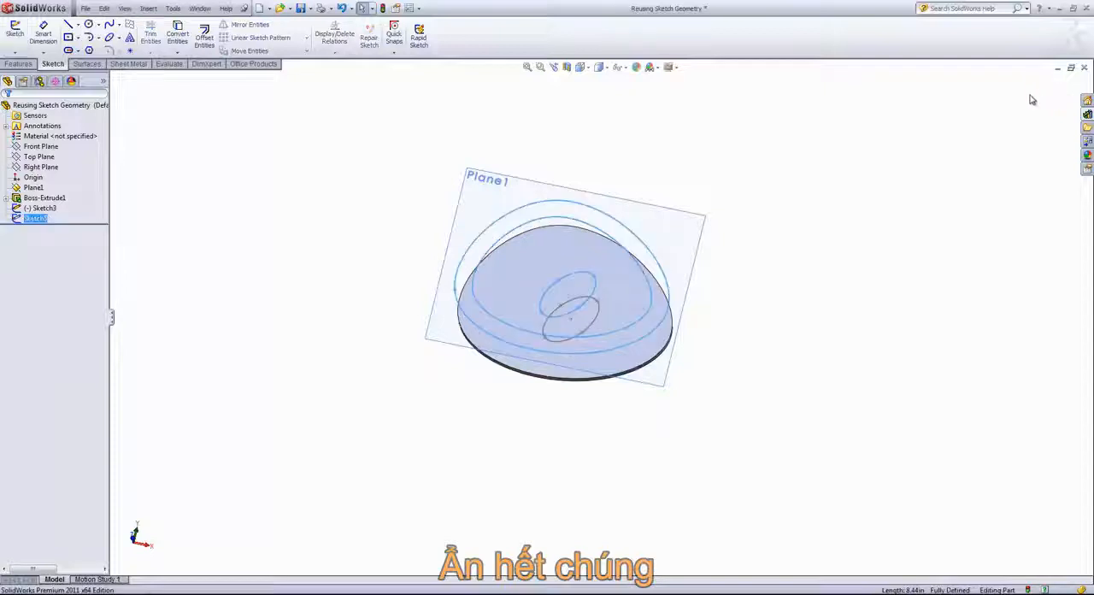
pyautogui.click(663, 128)
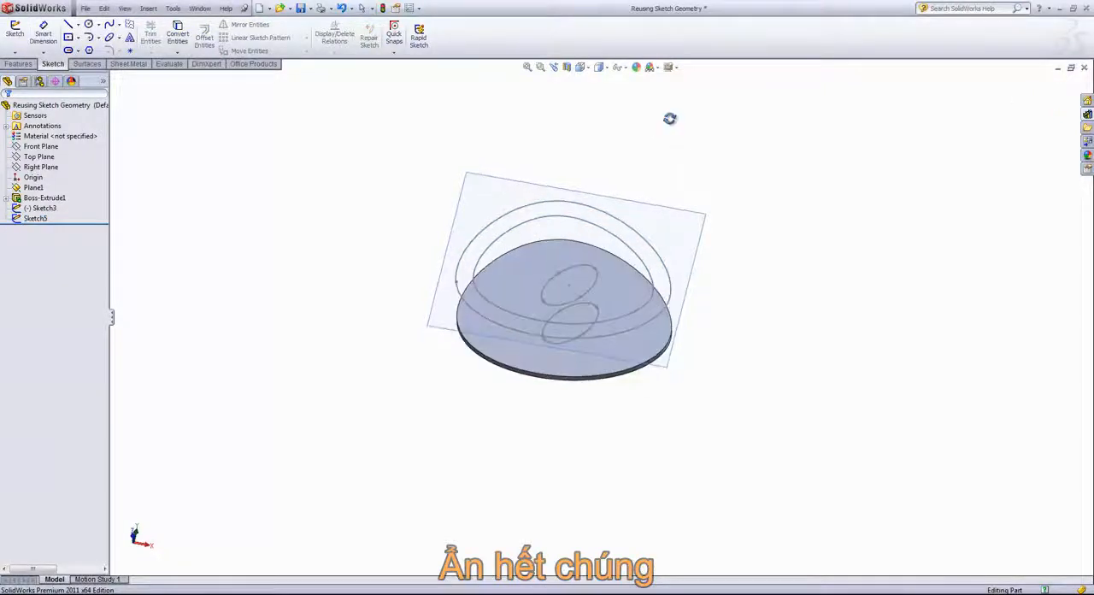
# Hide Sketch5, the extruded body and the ellipse sketch so that only Plane1 is displayed.
pyautogui.rightClick(644, 237)
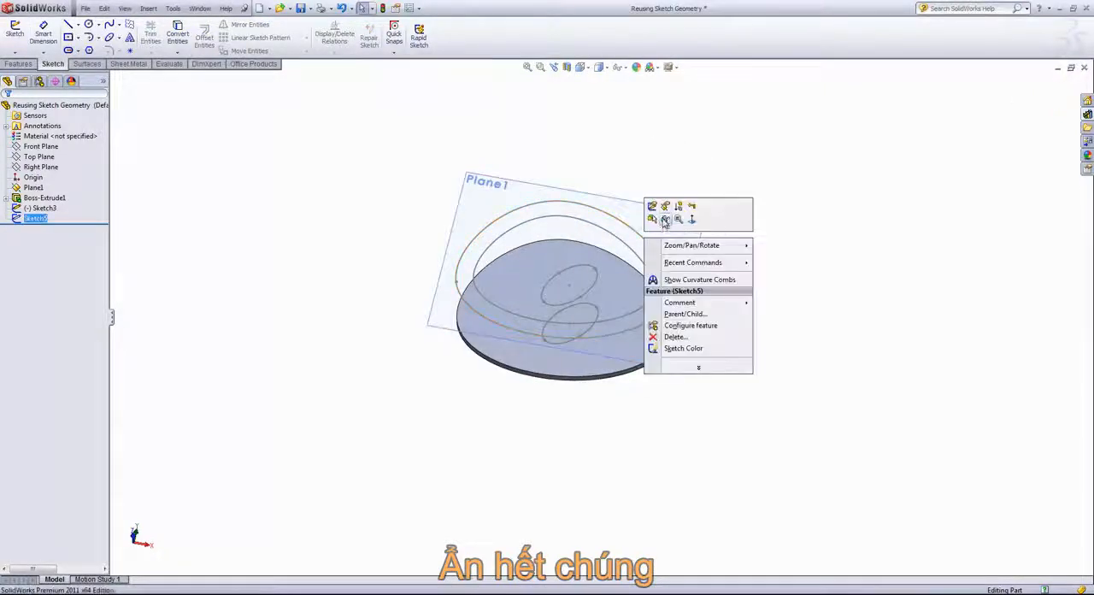
pyautogui.click(664, 221)
pyautogui.rightClick(610, 276)
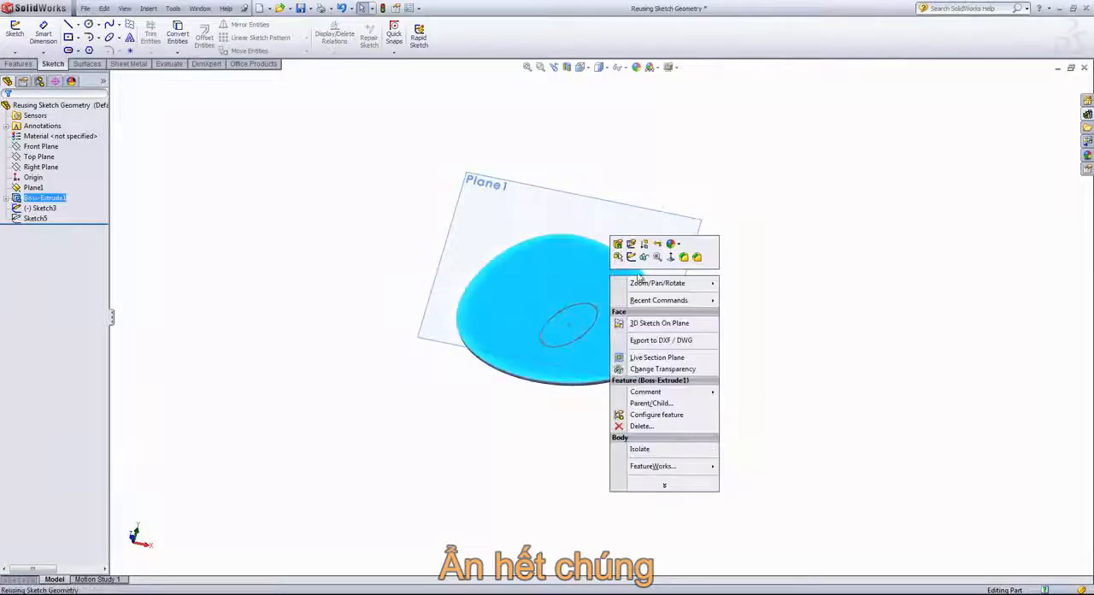
pyautogui.click(645, 257)
pyautogui.rightClick(596, 302)
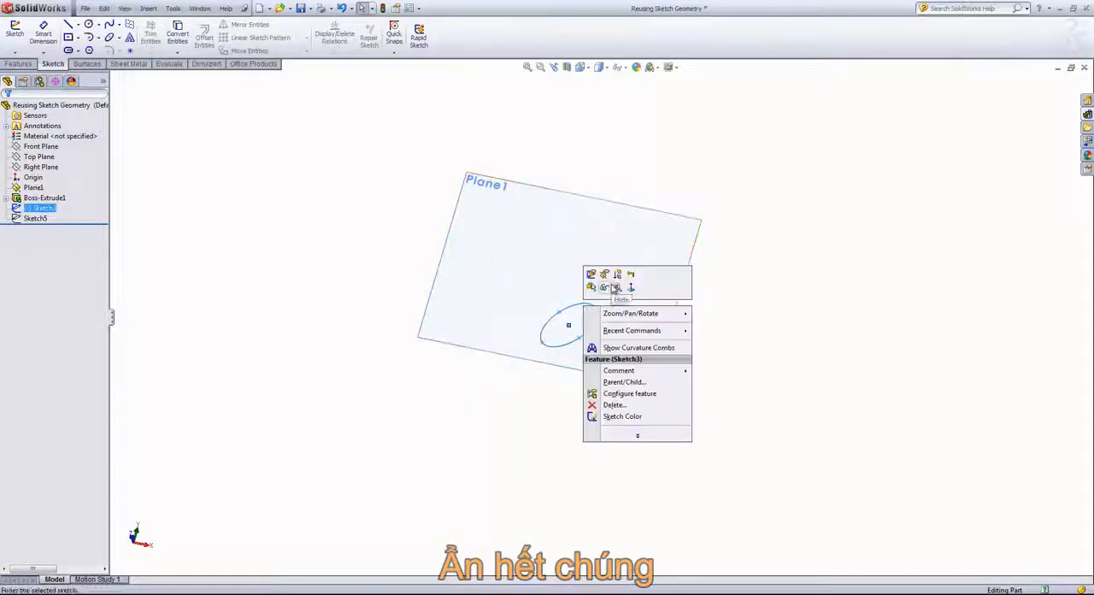
pyautogui.click(616, 284)
# Start a new sketch on Plane1 and orient the view normal to it.
pyautogui.click(534, 225)
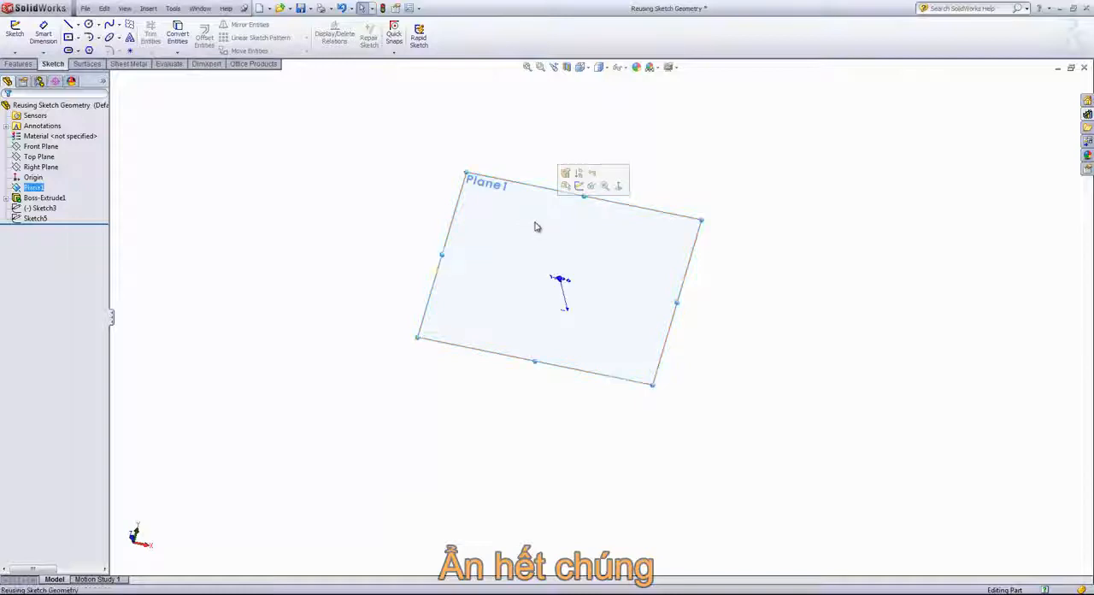
pyautogui.click(579, 187)
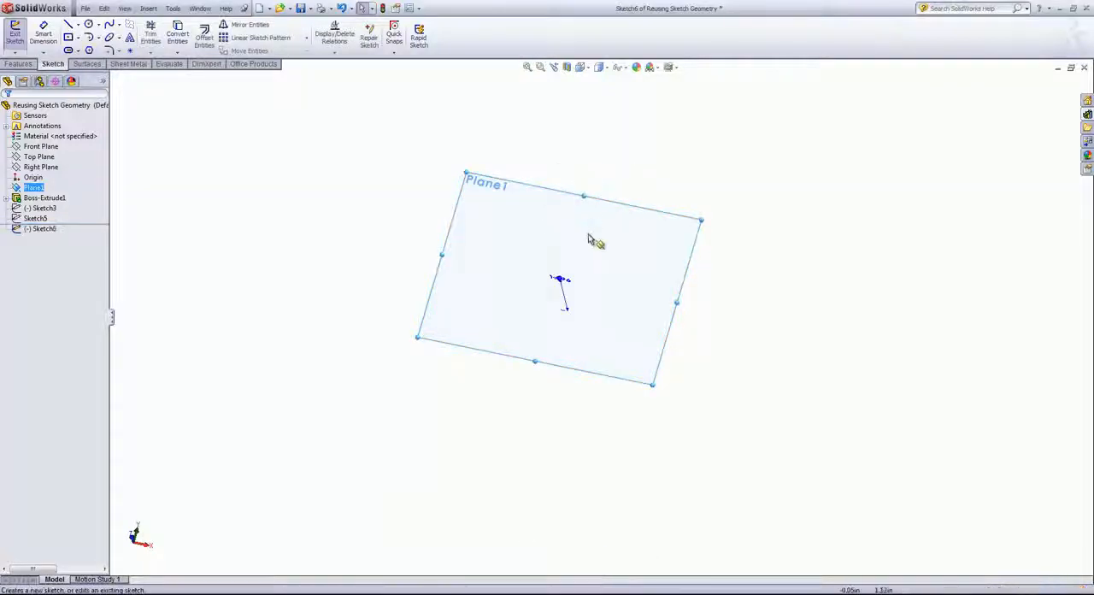
pyautogui.press('space')
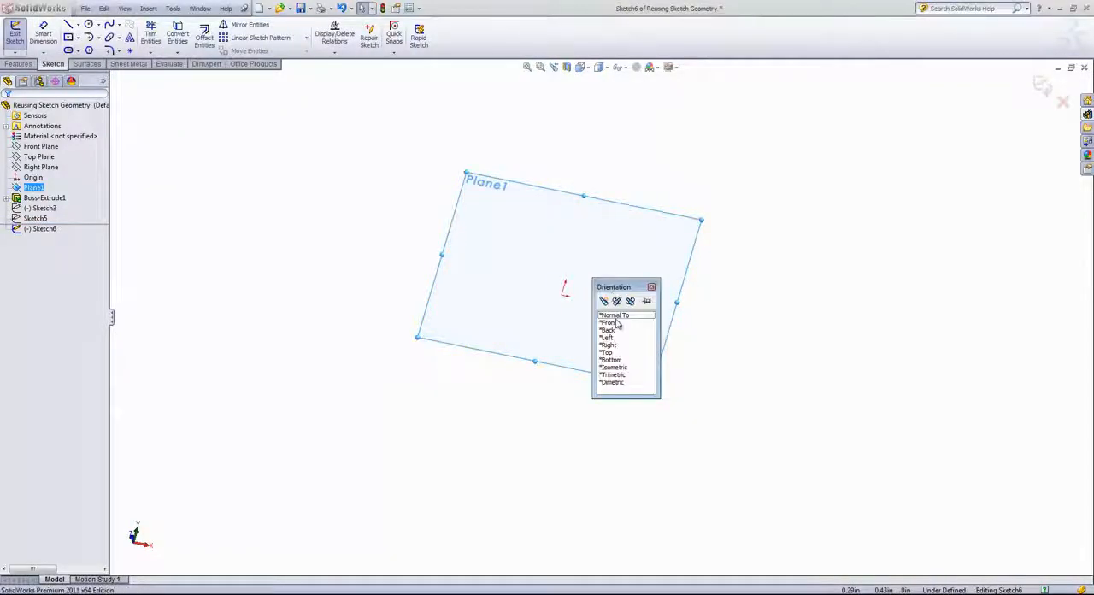
pyautogui.click(615, 317)
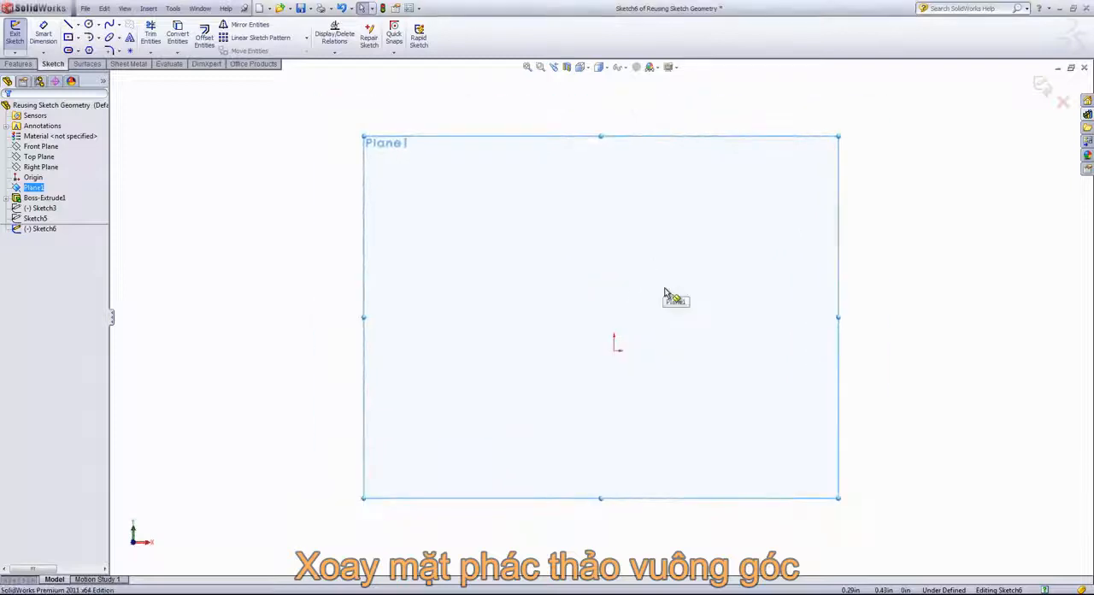
# Sketch a vertical centerline about 1.5 in long upward from the origin.
pyautogui.press('s')
pyautogui.click(612, 290)
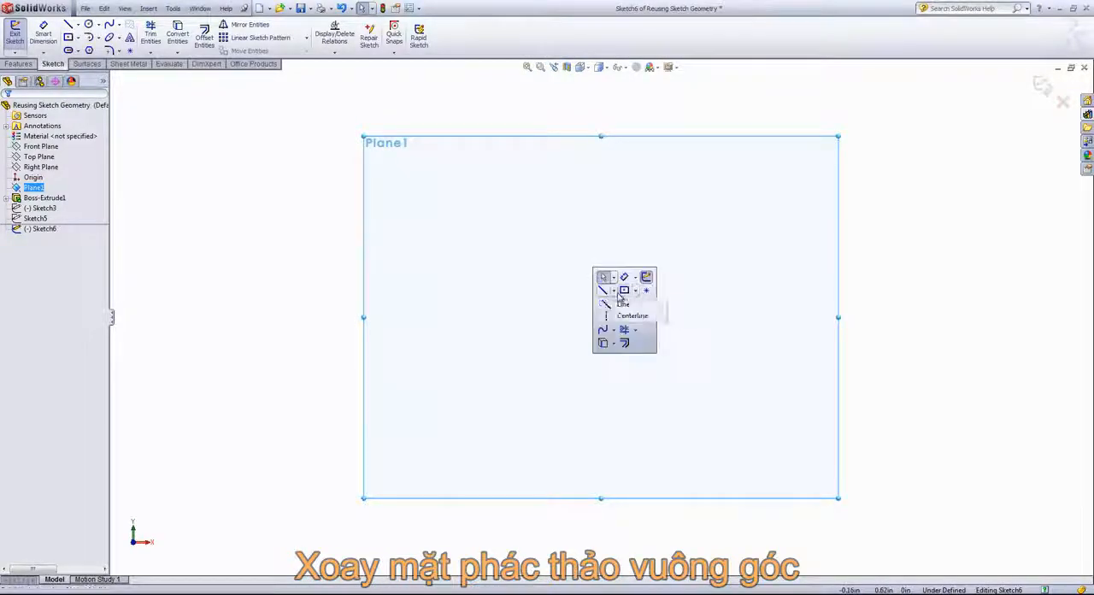
pyautogui.click(634, 312)
pyautogui.click(614, 350)
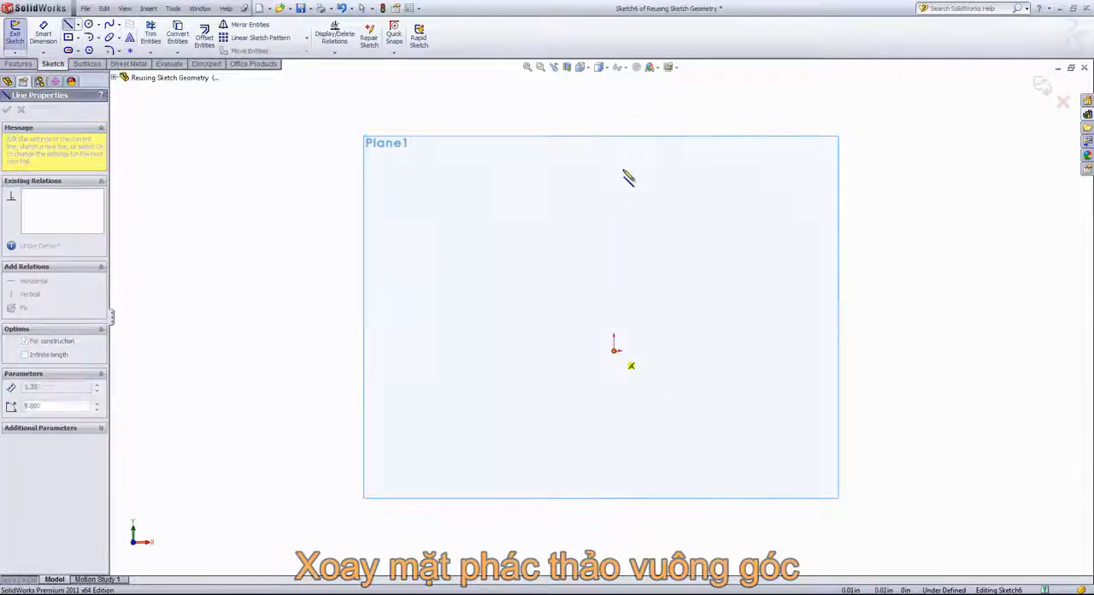
pyautogui.click(613, 147)
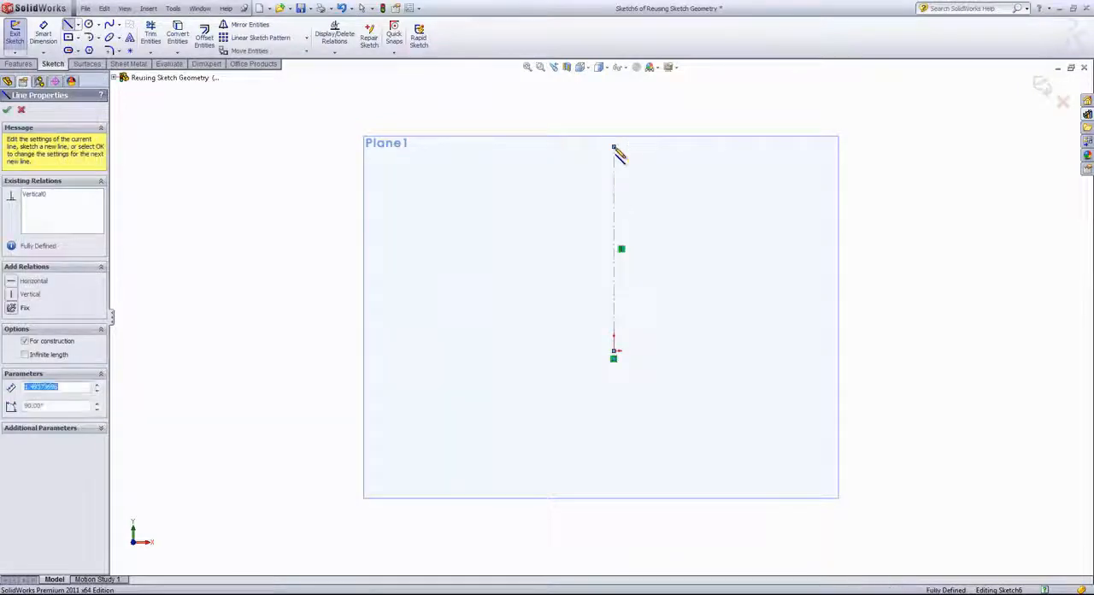
# Sketch a circle of about 0.12 in radius to the right of the centerline, near its upper end.
pyautogui.press('s')
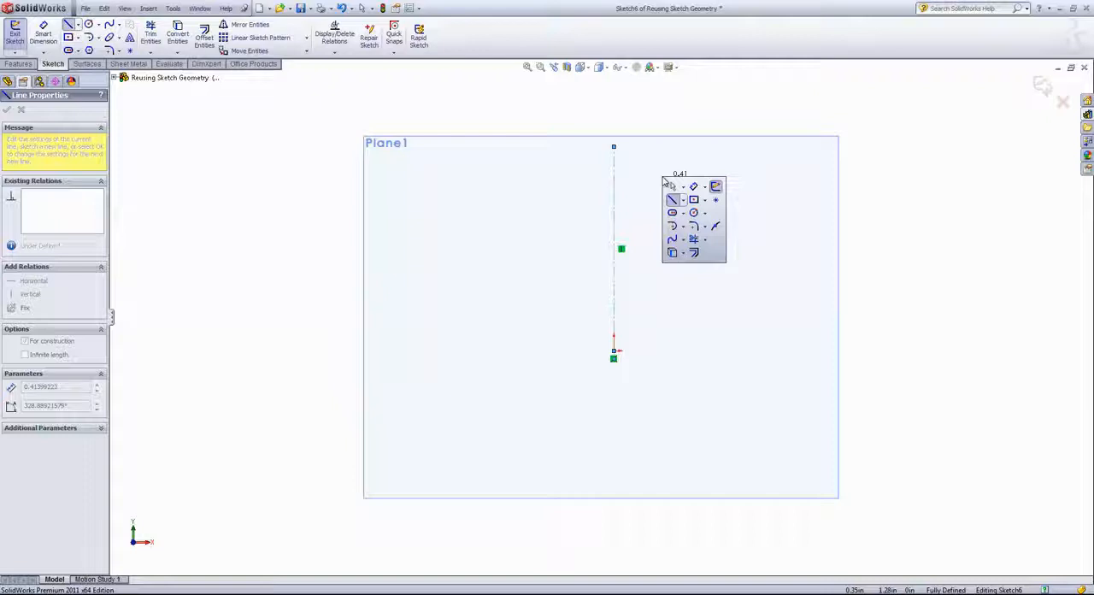
pyautogui.click(693, 212)
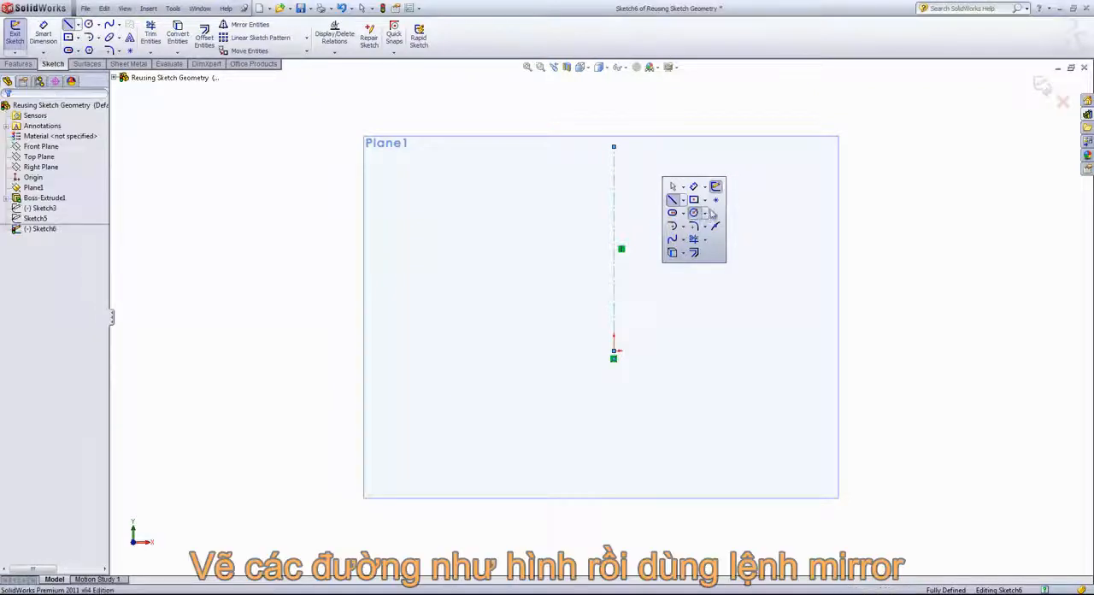
pyautogui.click(698, 185)
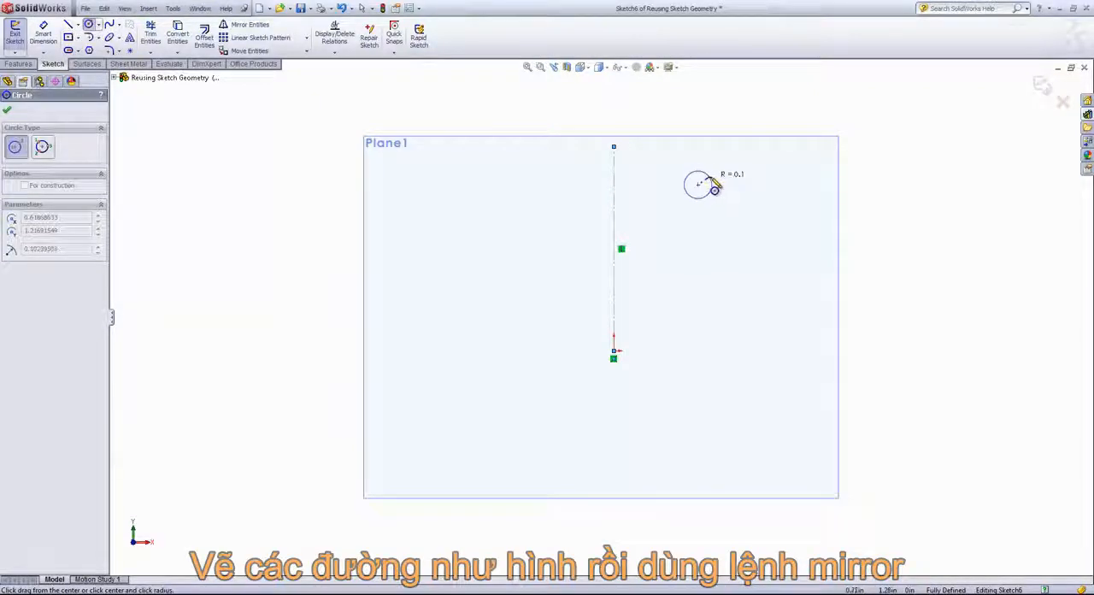
pyautogui.click(715, 187)
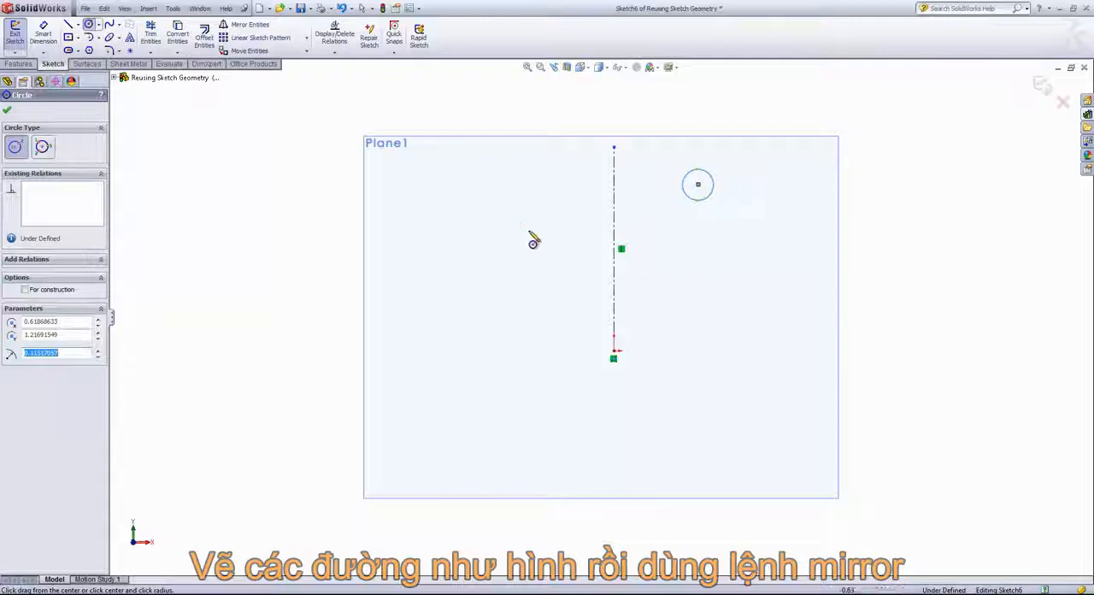
# Mirror the circle about the vertical centerline with Copy turned off, so the original is moved across.
pyautogui.click(250, 25)
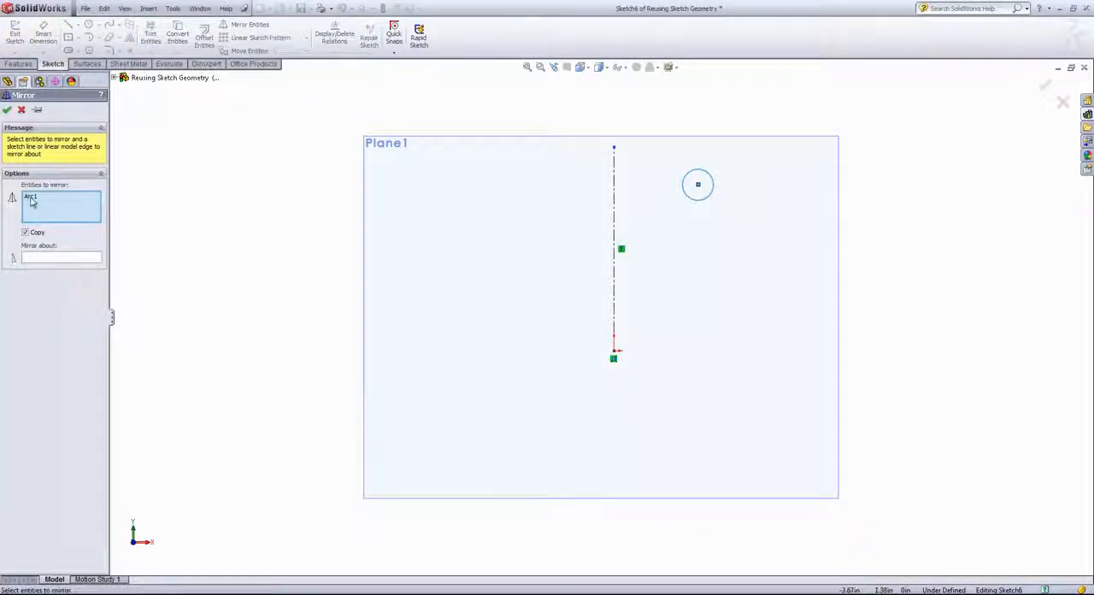
pyautogui.click(30, 202)
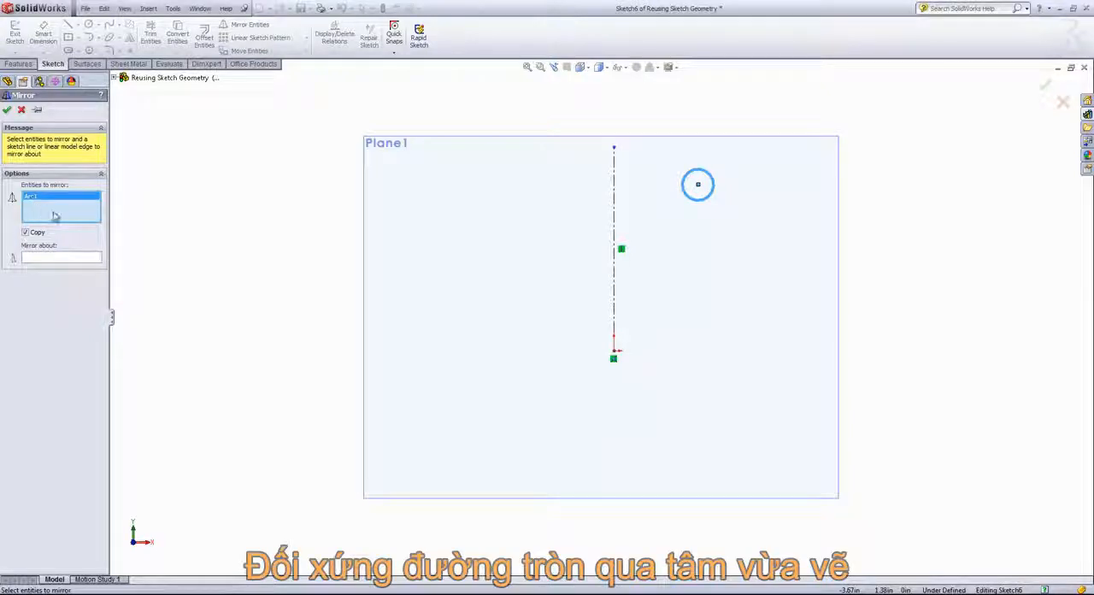
pyautogui.click(54, 259)
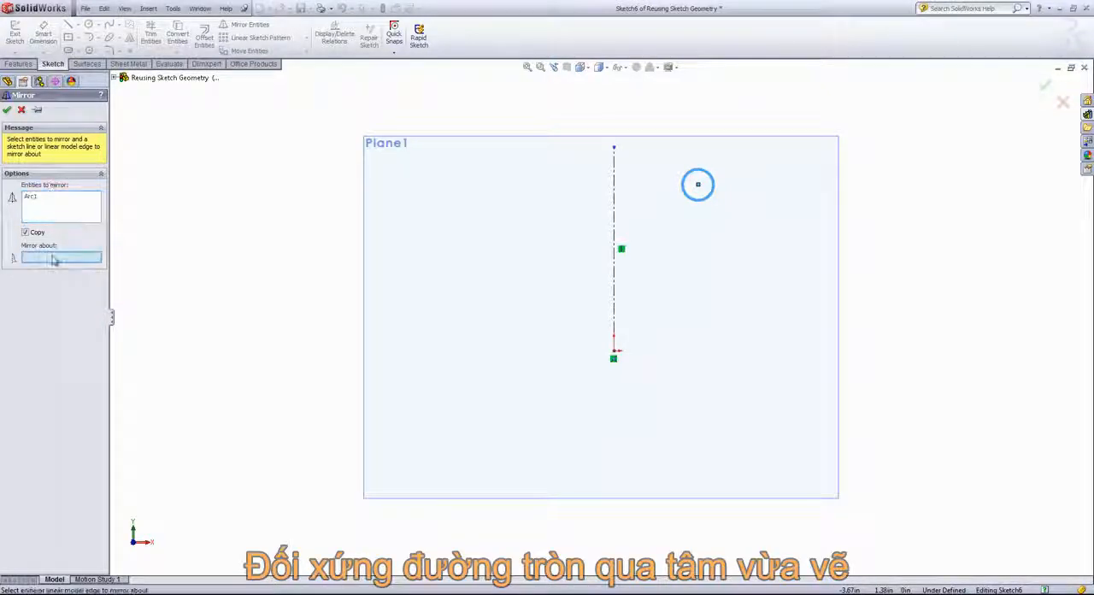
pyautogui.click(614, 183)
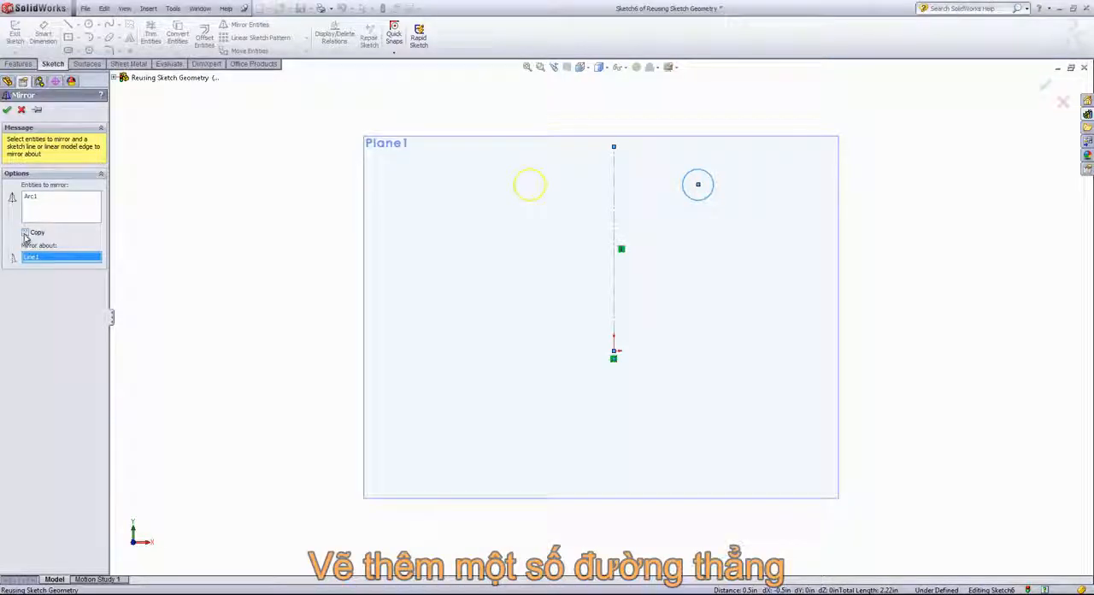
pyautogui.click(6, 111)
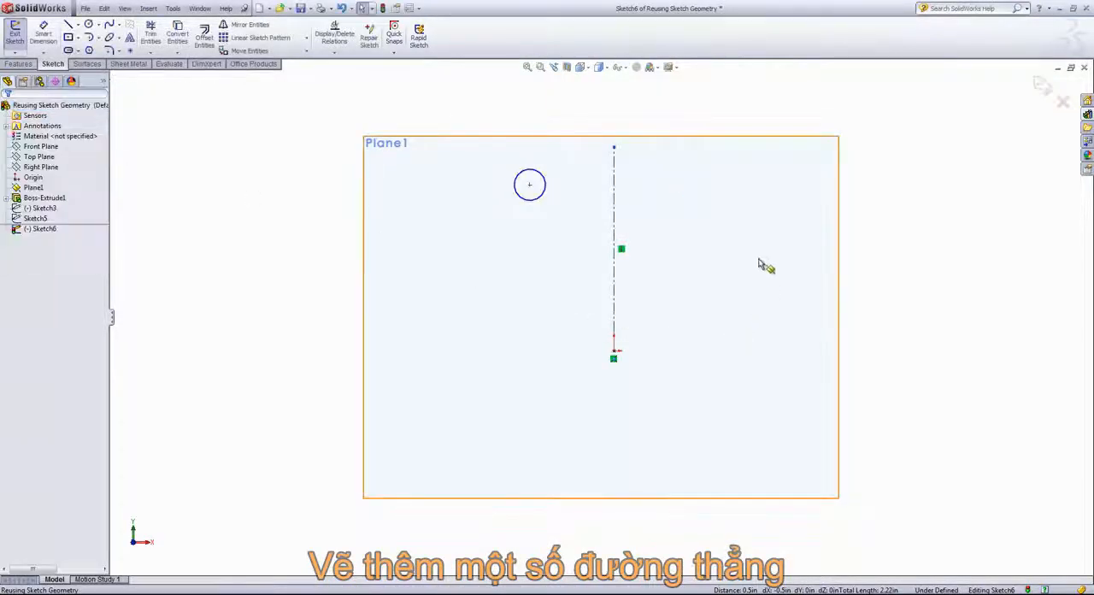
# Sketch a closed triangle below the mirrored circle, one corner touching the circle and its lower-left side about 0.45 in long.
pyautogui.click(68, 25)
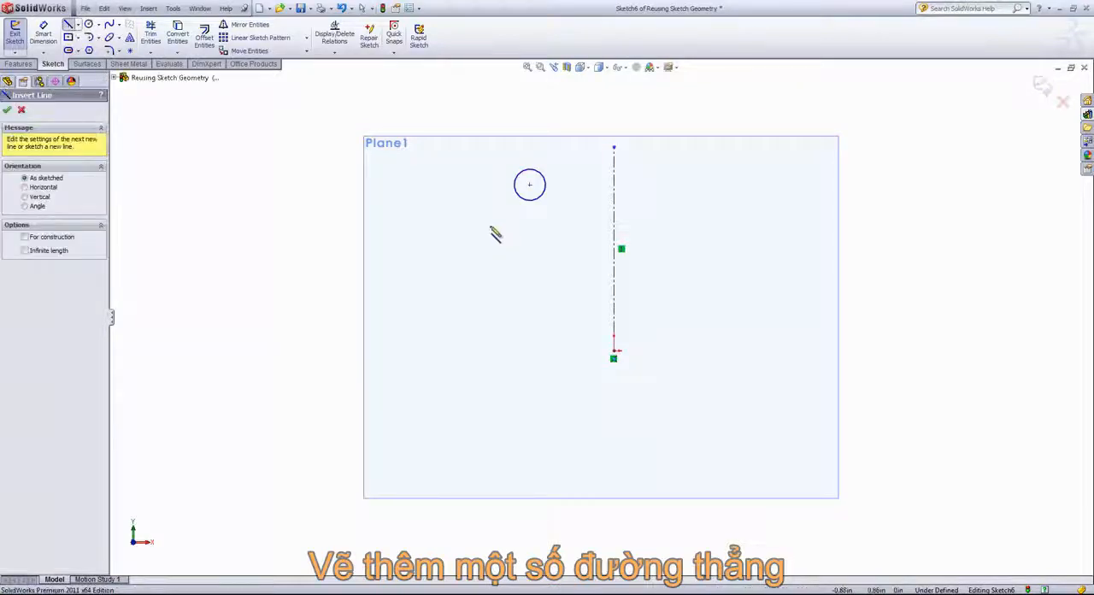
pyautogui.click(461, 217)
pyautogui.click(519, 202)
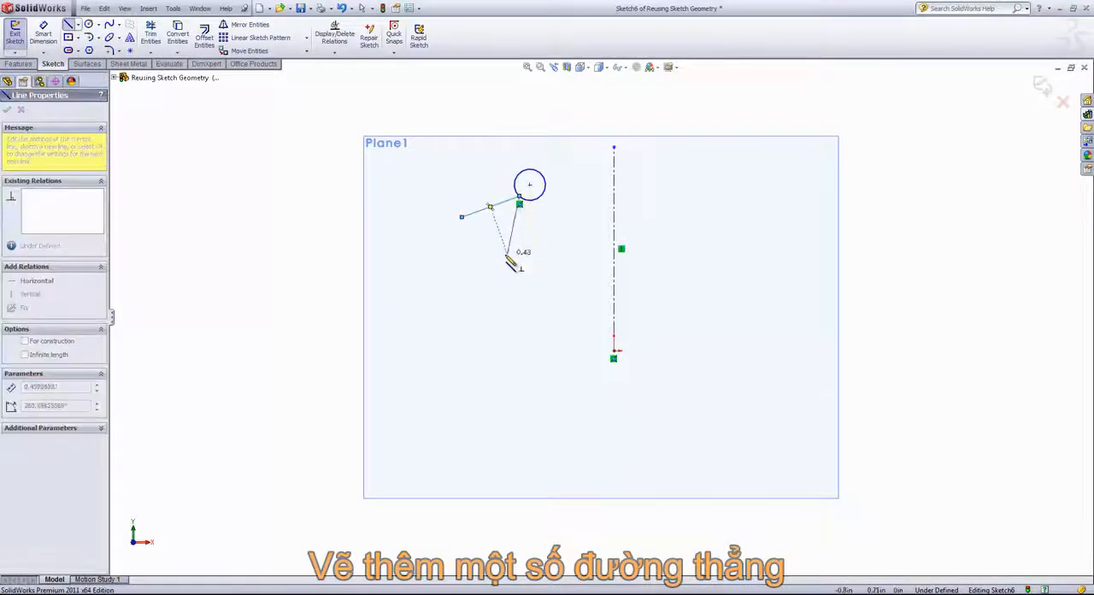
pyautogui.click(501, 265)
pyautogui.click(462, 217)
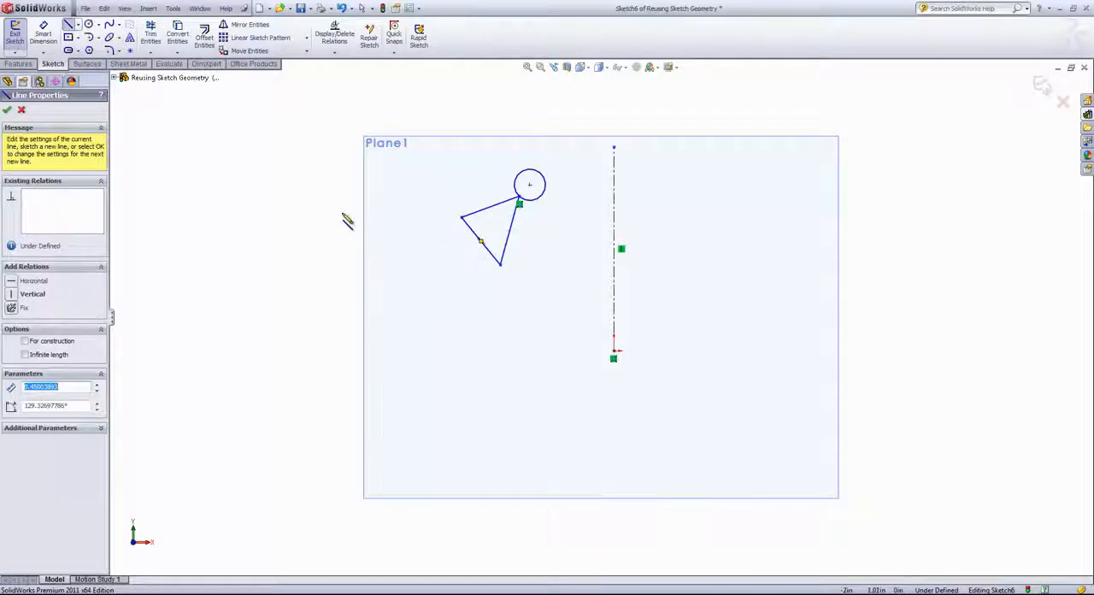
# Mirror the circle and the triangle's upper and right sides about the centerline with Copy turned on.
pyautogui.click(250, 26)
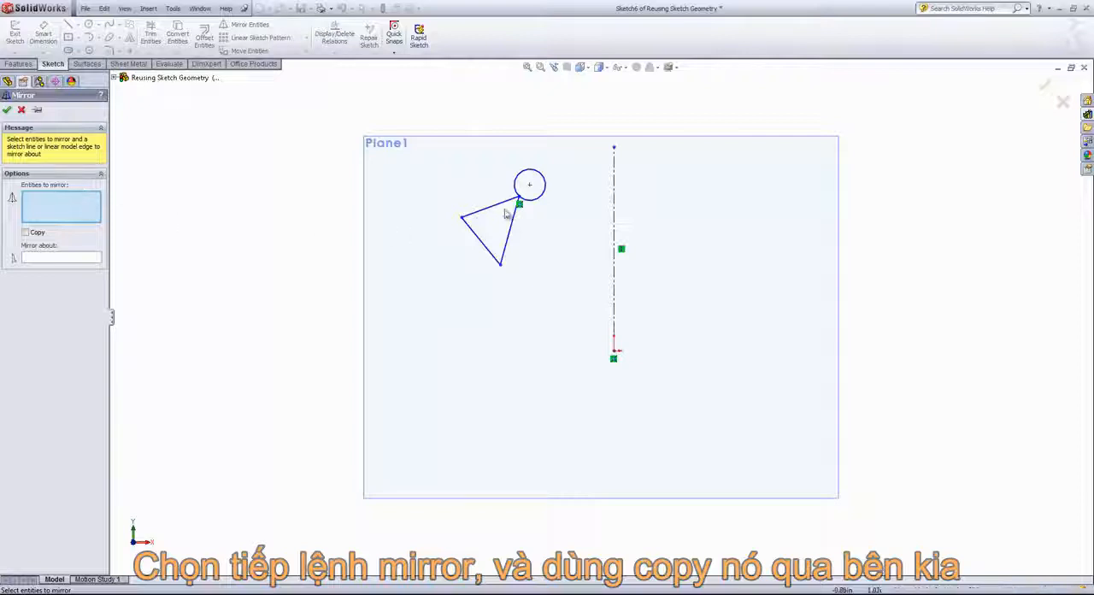
pyautogui.click(541, 178)
pyautogui.click(513, 224)
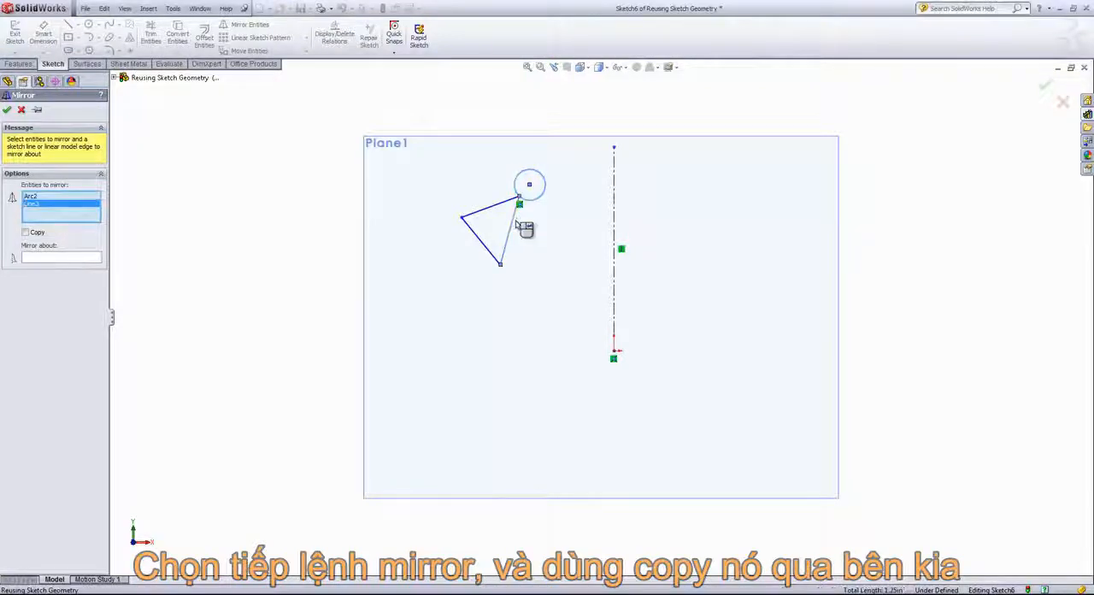
pyautogui.click(493, 208)
pyautogui.click(73, 258)
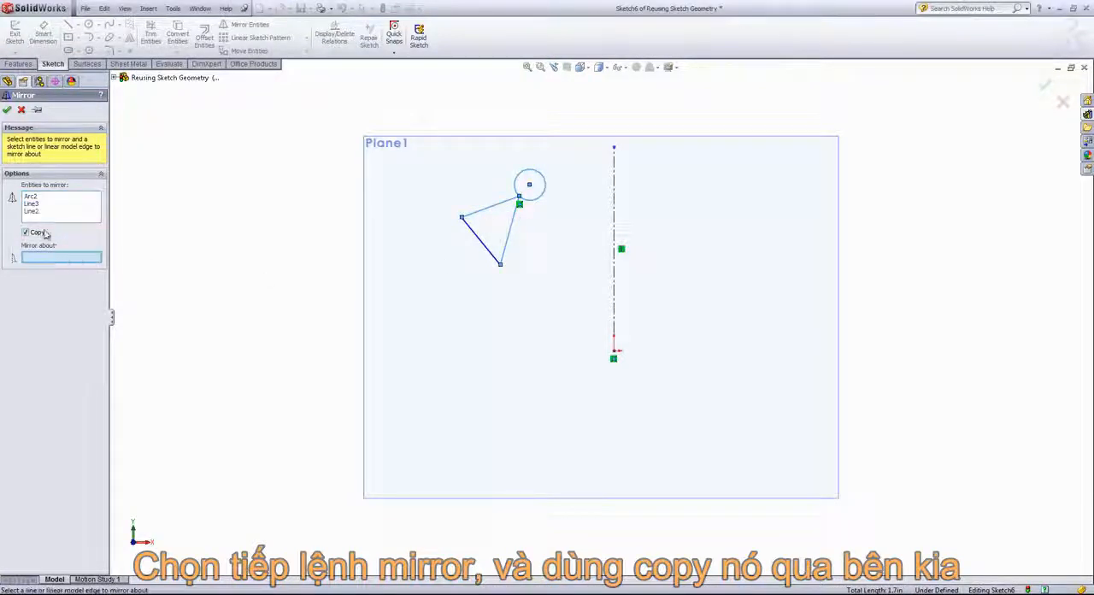
pyautogui.click(615, 229)
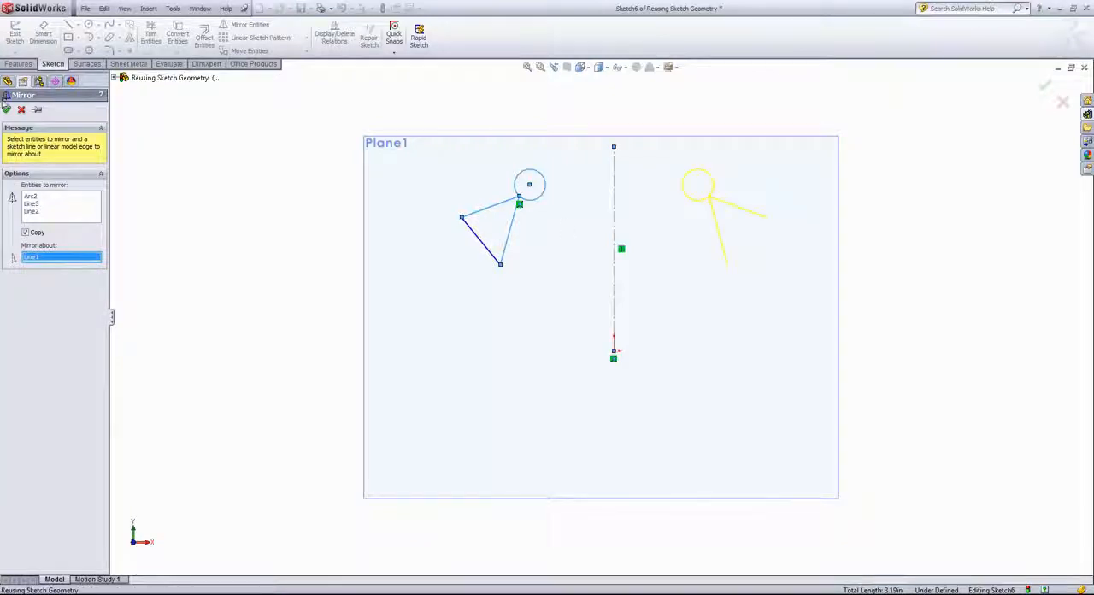
pyautogui.click(7, 108)
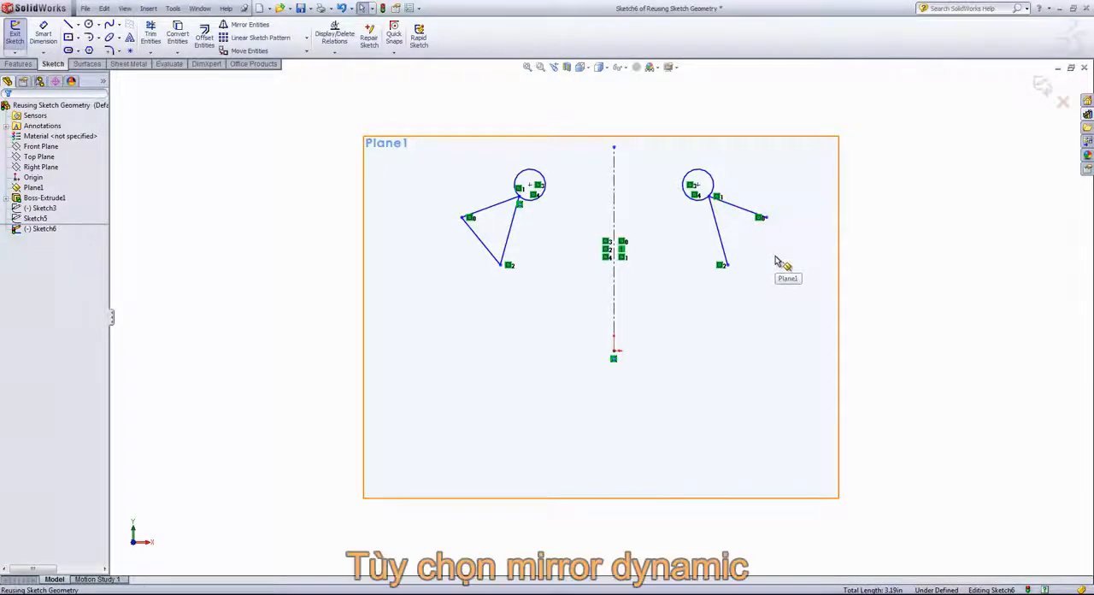
# Turn on Dynamic Mirror using the vertical centerline as the mirror line.
pyautogui.click(148, 8)
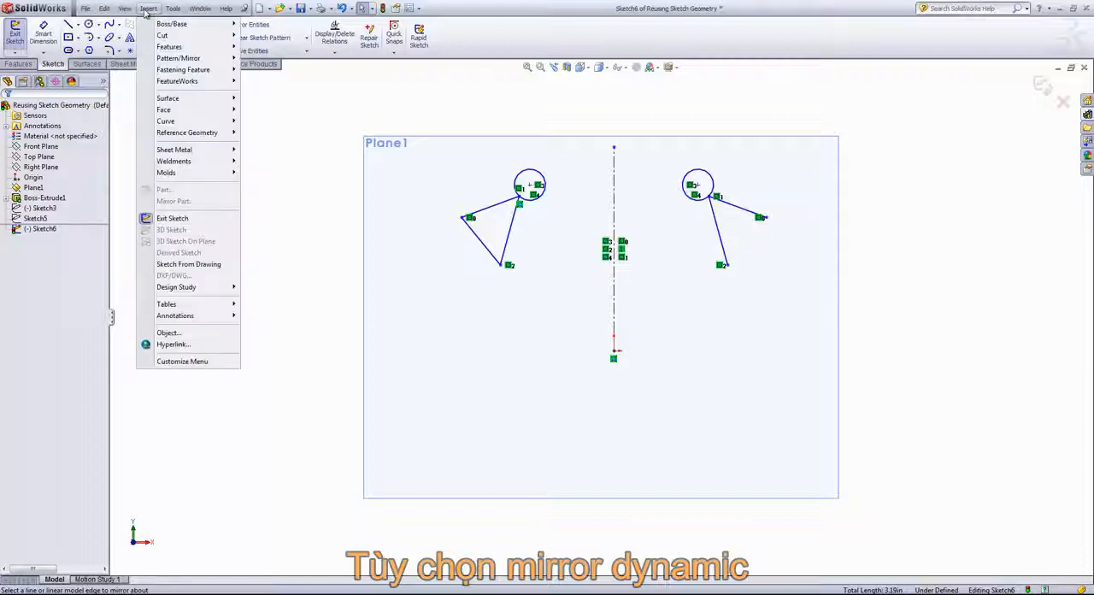
pyautogui.moveTo(172, 10)
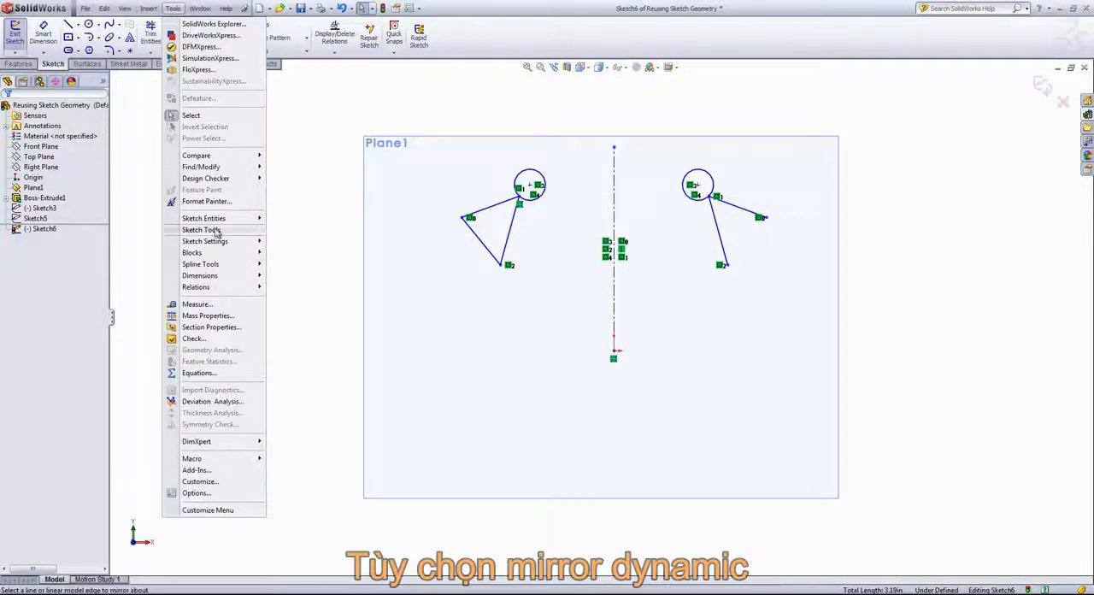
pyautogui.moveTo(217, 230)
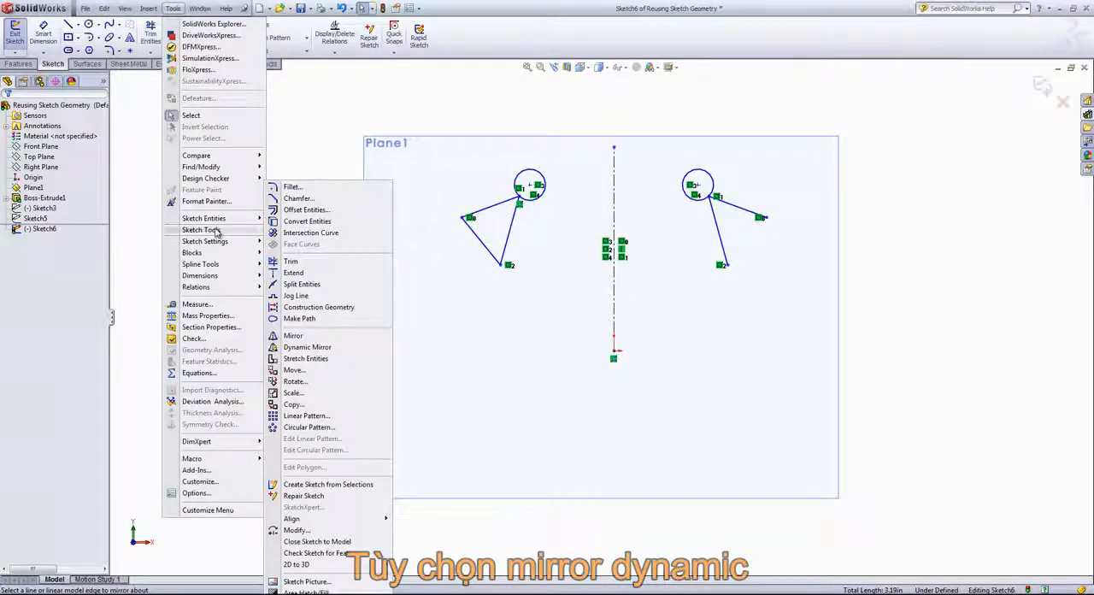
pyautogui.click(300, 348)
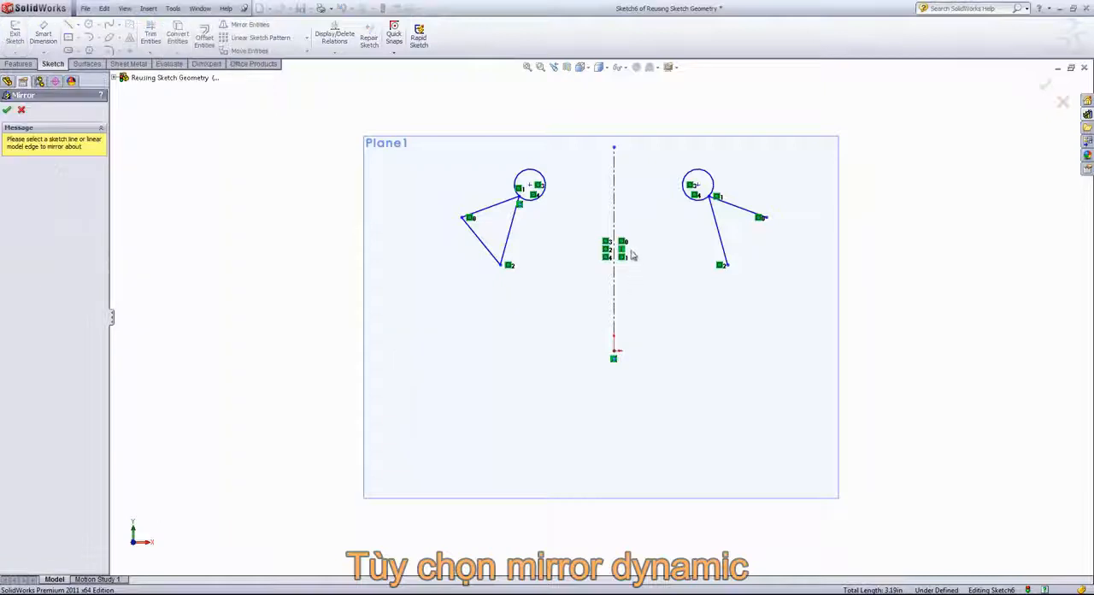
pyautogui.click(615, 209)
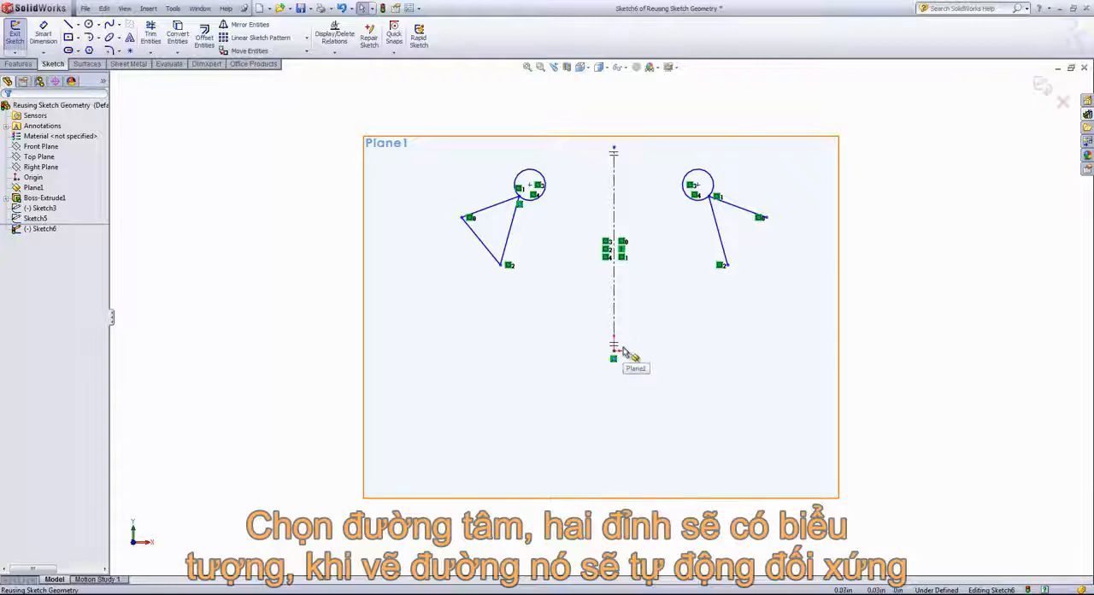
# Sketch a dynamically mirrored line chain right of the centerline: sloping outward, rising past the circle, and running horizontally to the centerline's upper end.
pyautogui.click(68, 24)
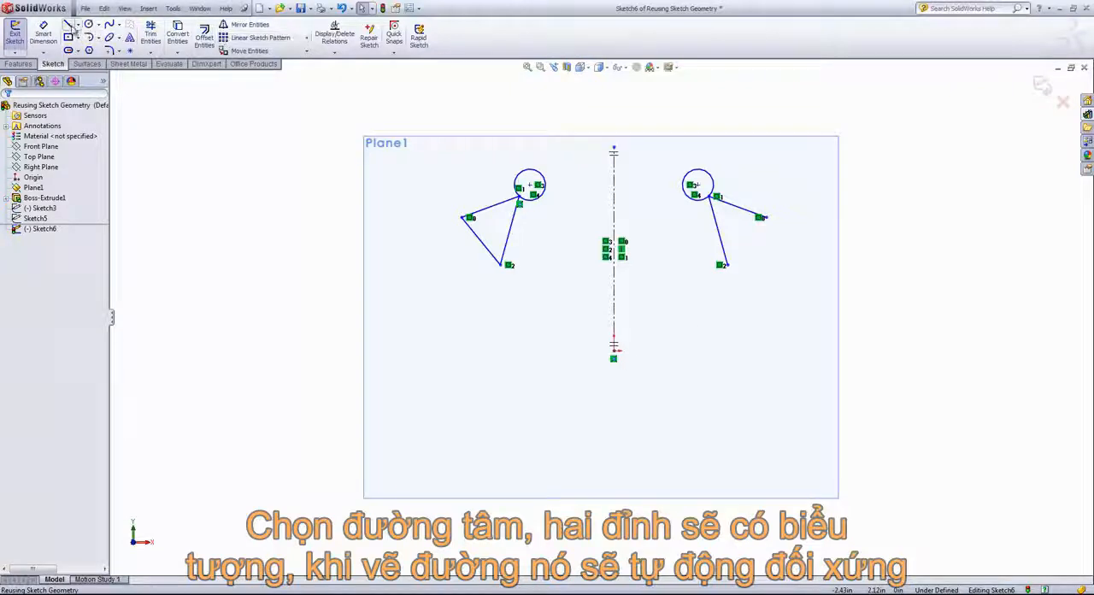
pyautogui.click(664, 328)
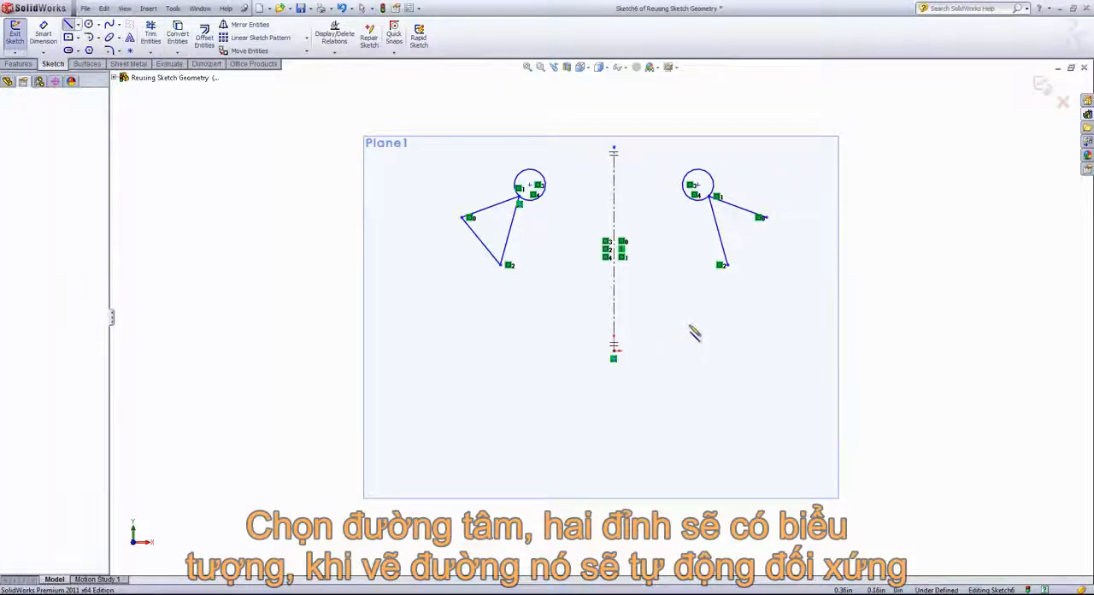
pyautogui.click(785, 259)
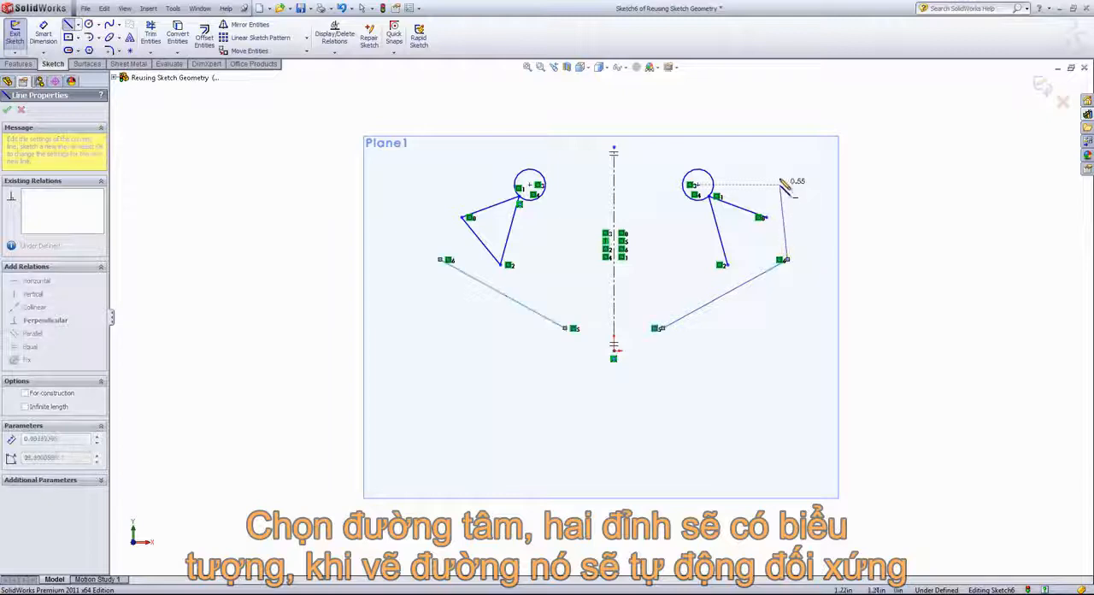
pyautogui.click(766, 148)
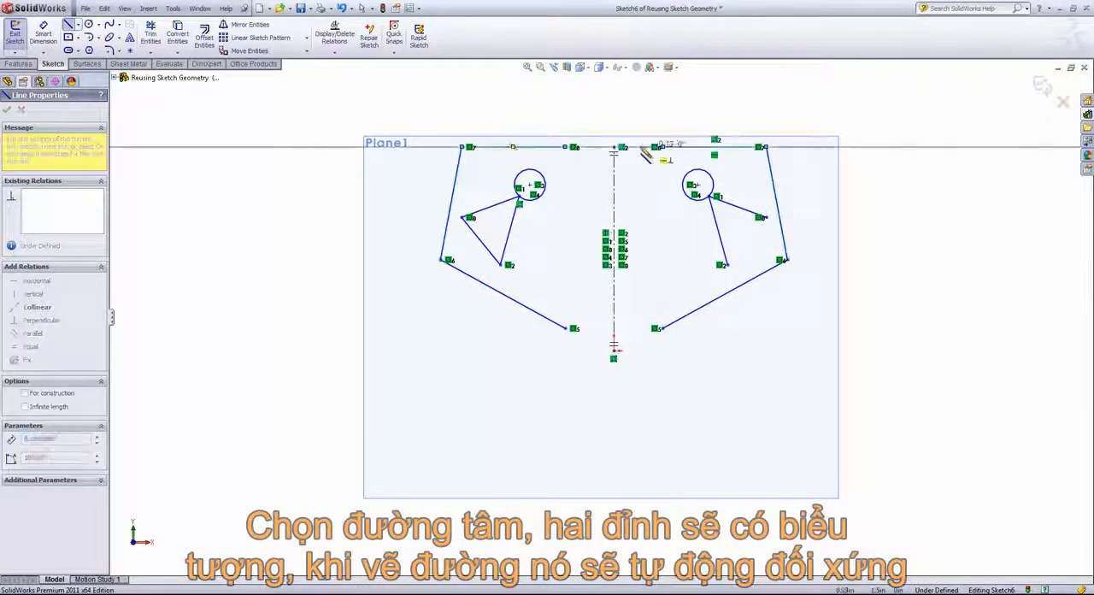
pyautogui.click(614, 147)
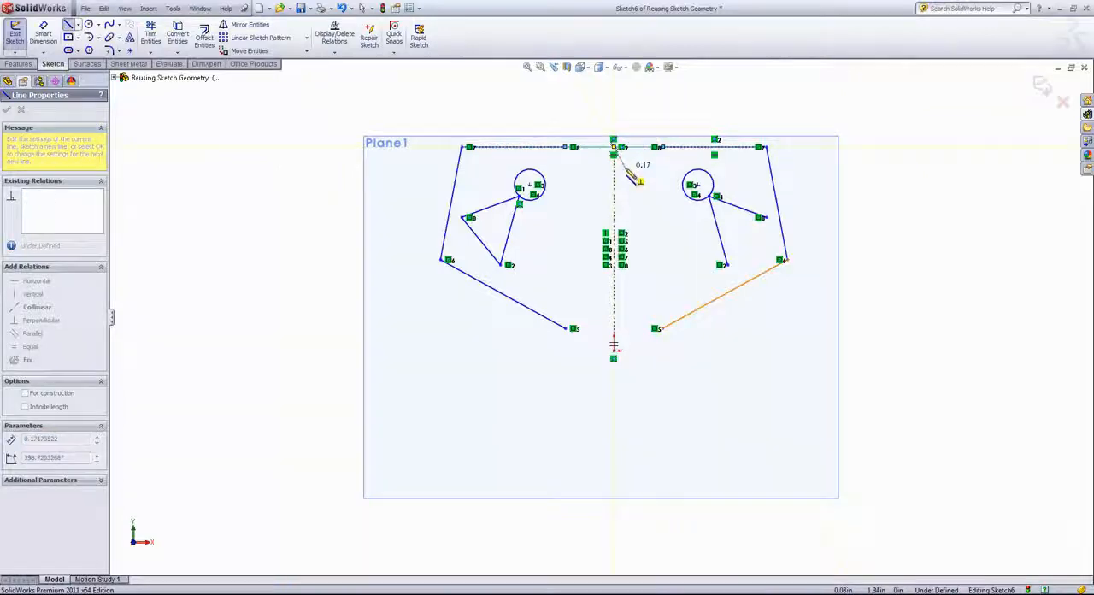
pyautogui.press('Escape')
pyautogui.rightClick(665, 209)
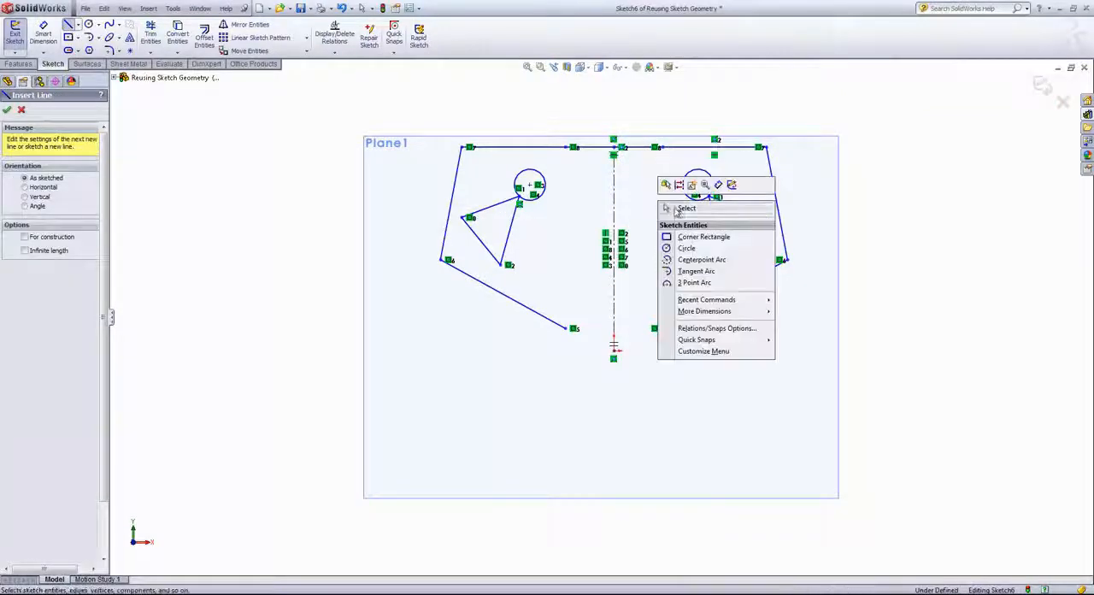
pyautogui.click(674, 208)
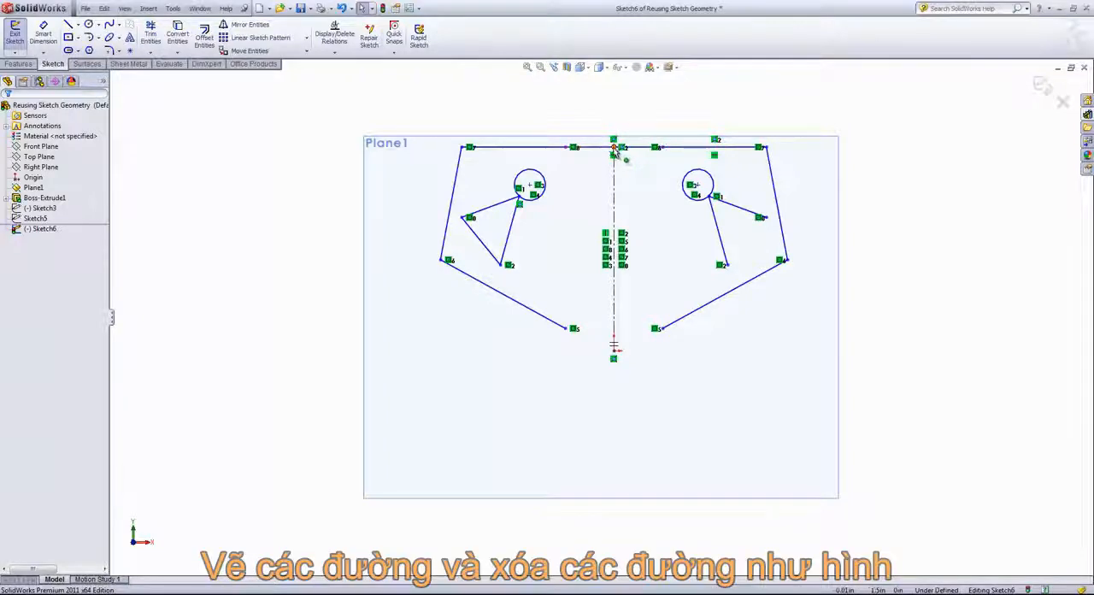
# Delete the horizontal line crossing the centerline, the upper horizontal line on the right half and the steep line beside it.
pyautogui.click(636, 150)
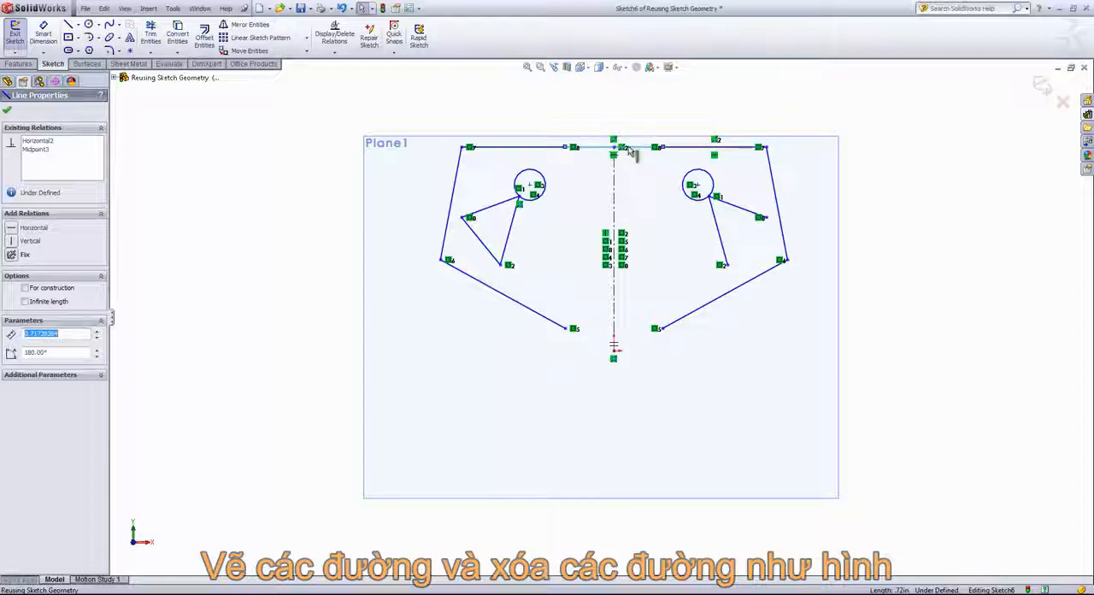
pyautogui.click(640, 167)
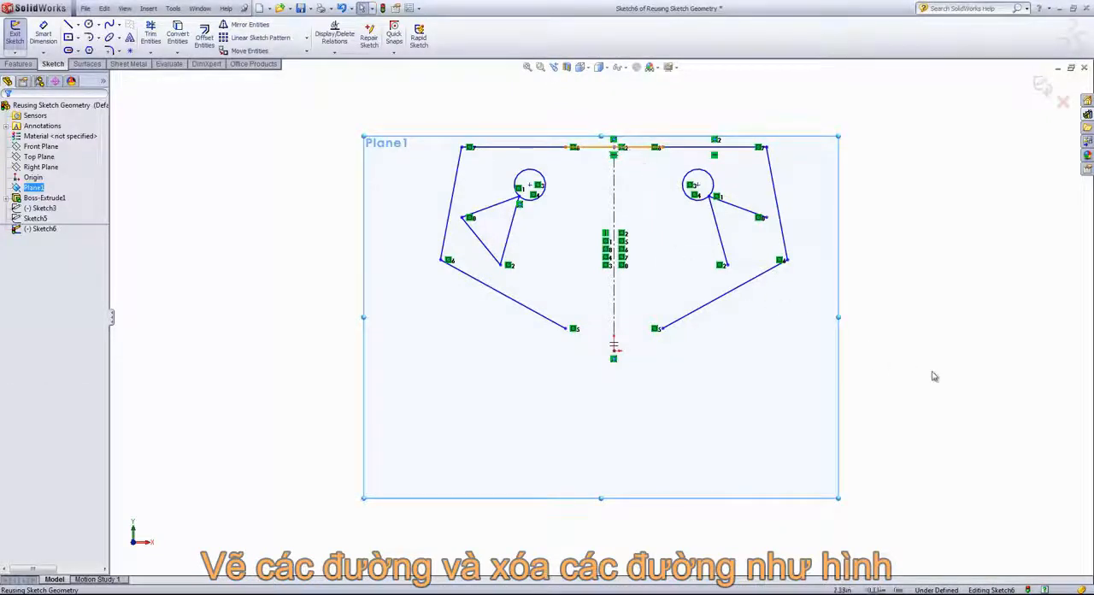
pyautogui.click(917, 328)
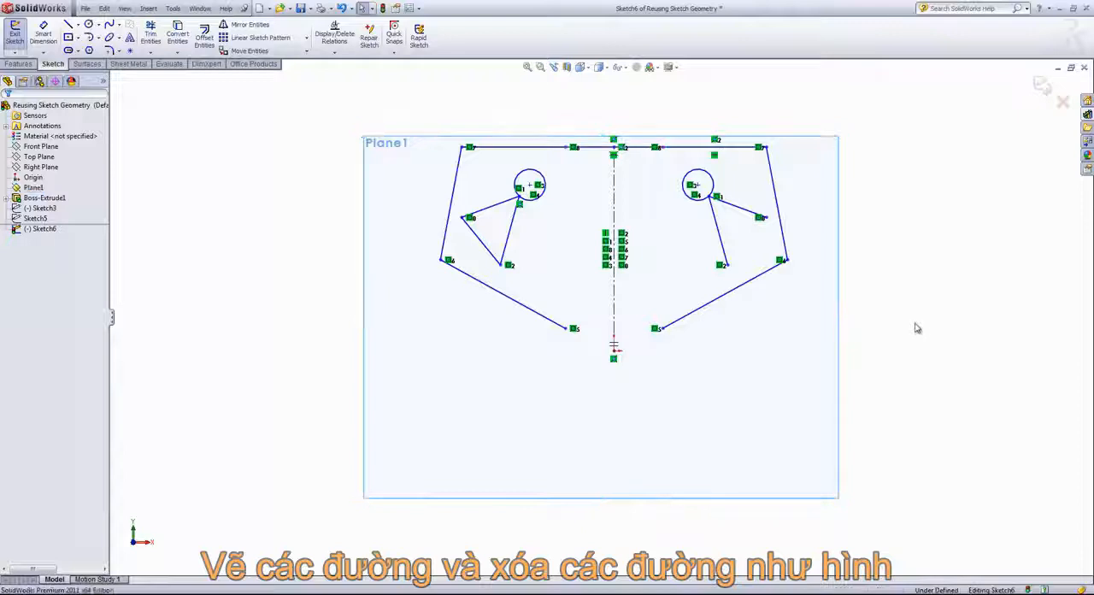
pyautogui.click(641, 148)
pyautogui.press('Delete')
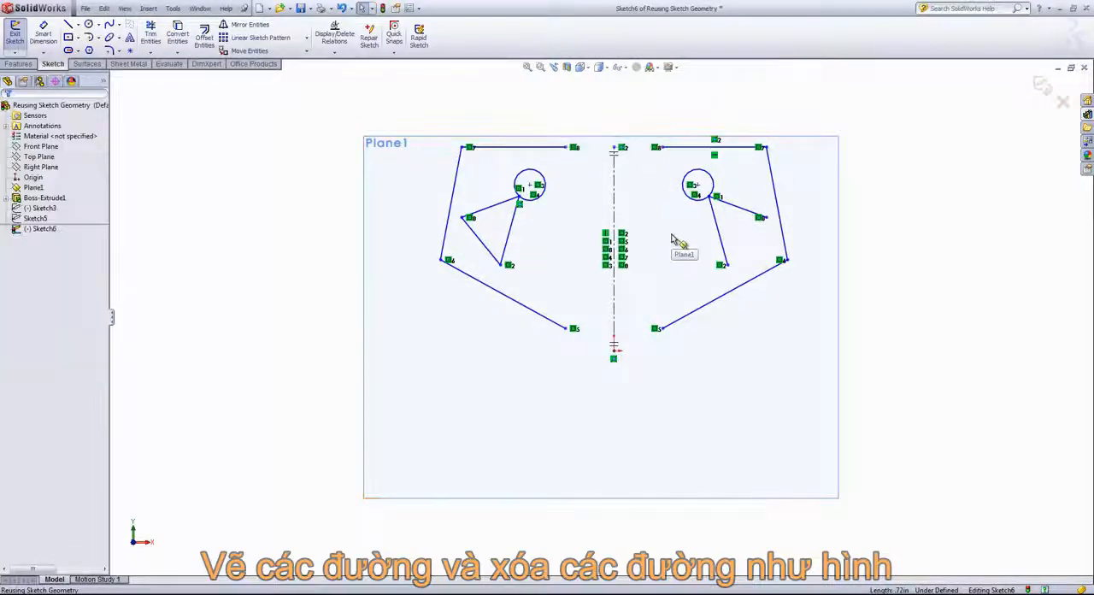
pyautogui.click(699, 151)
pyautogui.press('Delete')
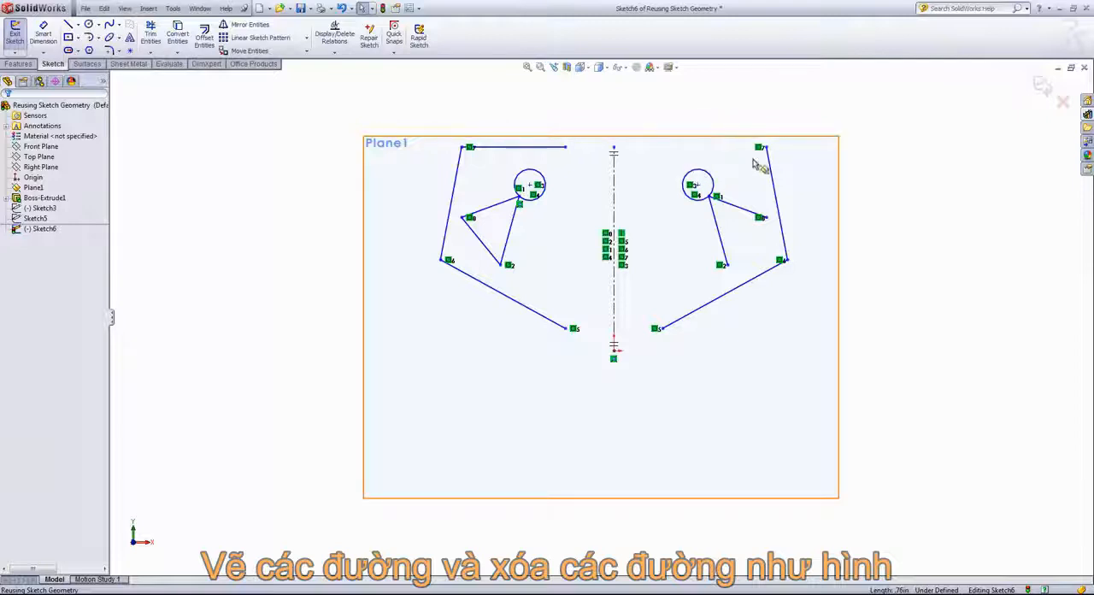
pyautogui.click(771, 184)
pyautogui.press('Delete')
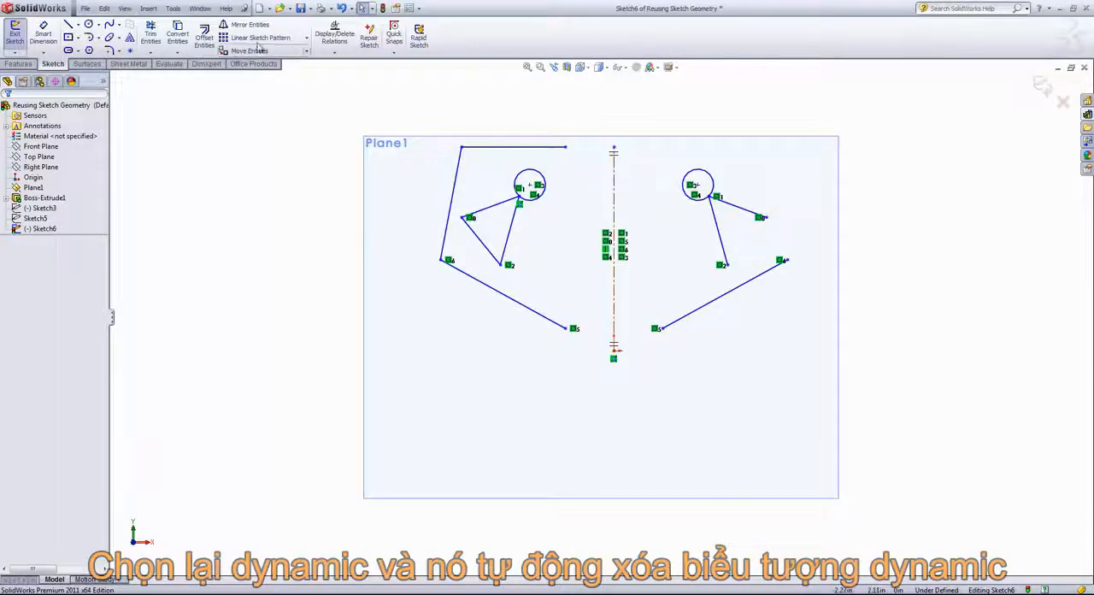
# Turn off Dynamic Mirror and delete all the sketch geometry on Plane1.
pyautogui.click(173, 7)
pyautogui.moveTo(205, 229)
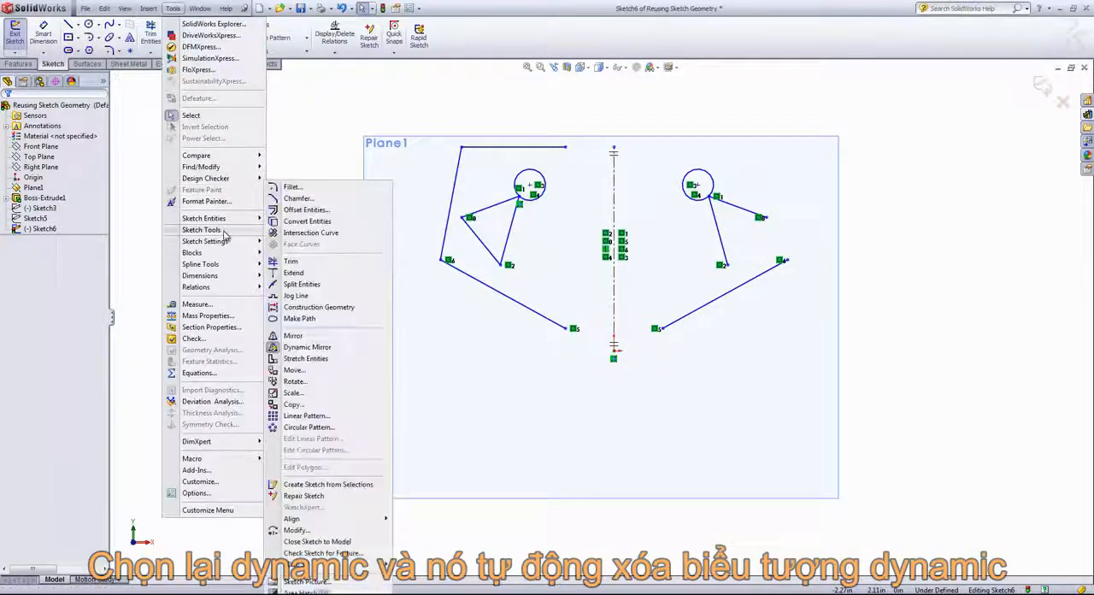
pyautogui.click(306, 347)
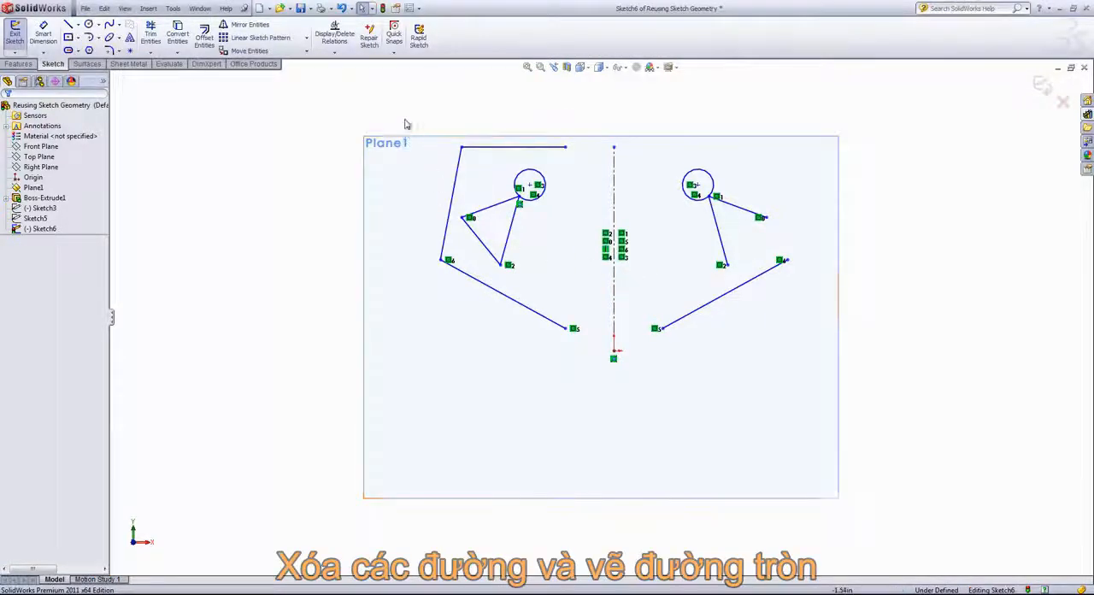
pyautogui.moveTo(402, 114)
pyautogui.mouseDown()
pyautogui.moveTo(617, 288)
pyautogui.moveTo(883, 445)
pyautogui.mouseUp()
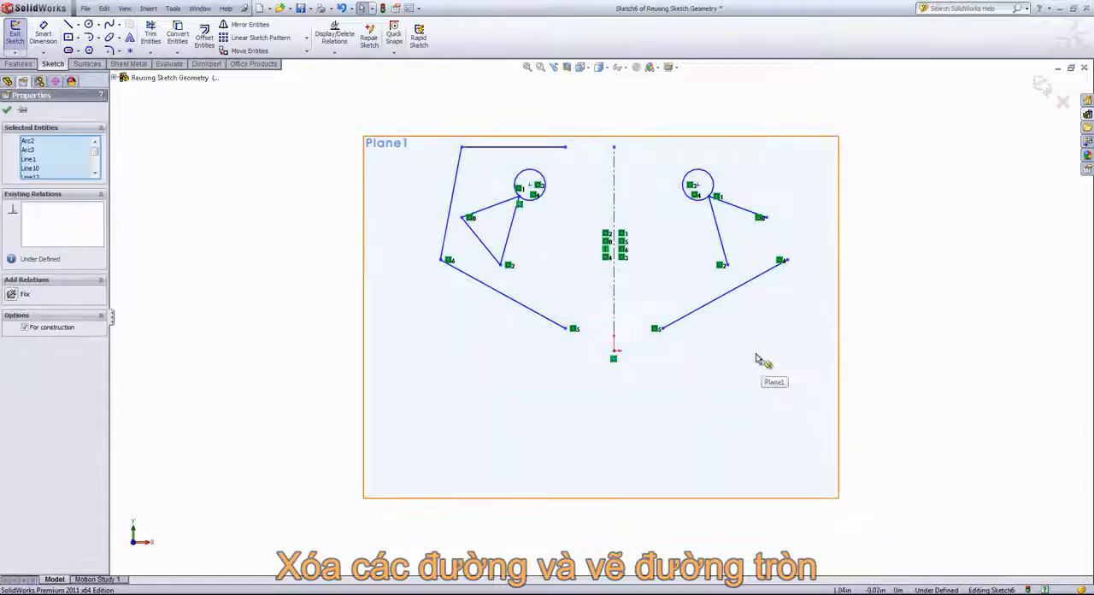
pyautogui.press('Delete')
pyautogui.scroll(1, 956, 123)
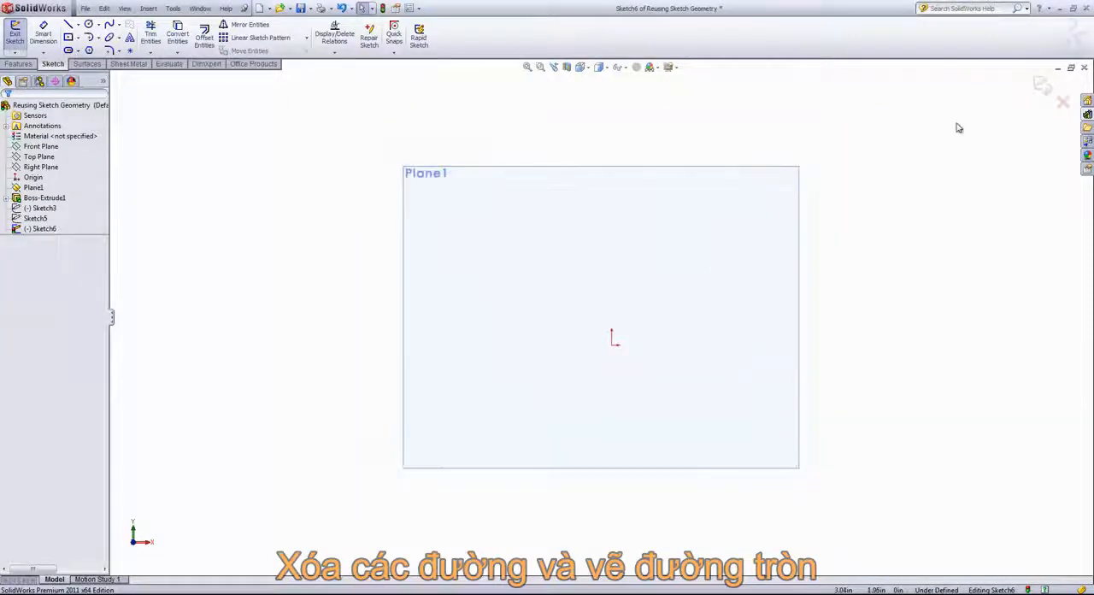
# Sketch a circle of about 0.1 in radius about 1.12 in above the origin, and a point at about X 0.52, Y 0.41 in.
pyautogui.click(89, 25)
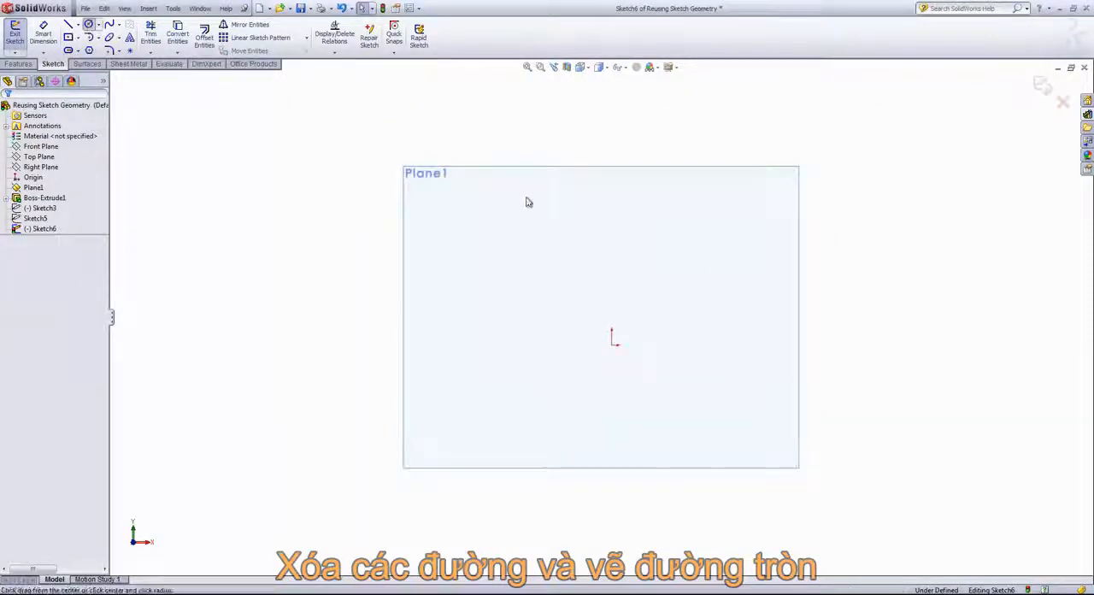
pyautogui.click(611, 217)
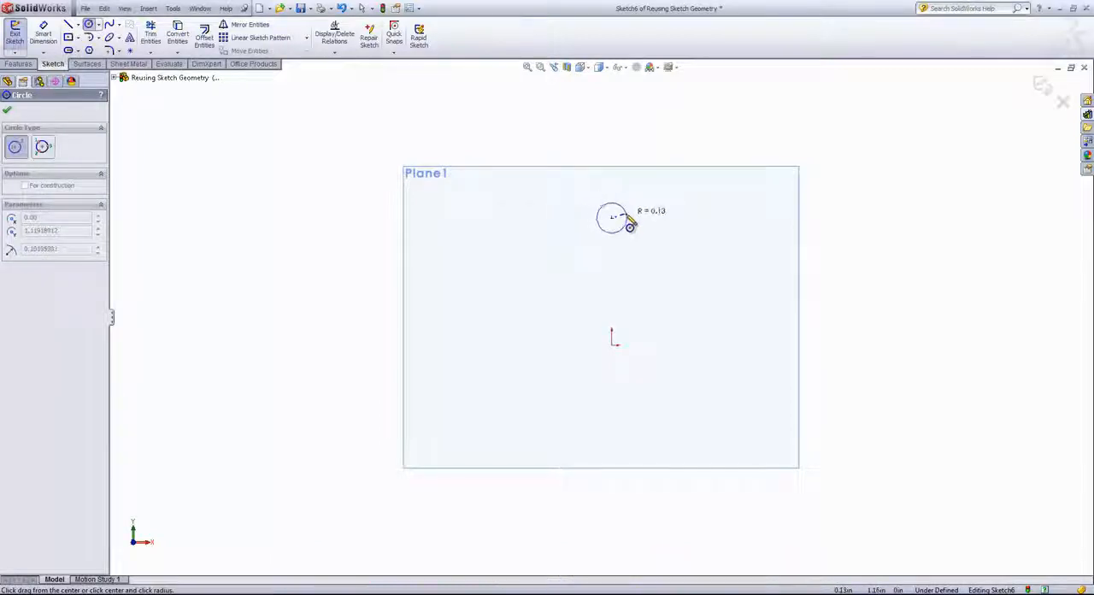
pyautogui.click(624, 219)
pyautogui.press('Escape')
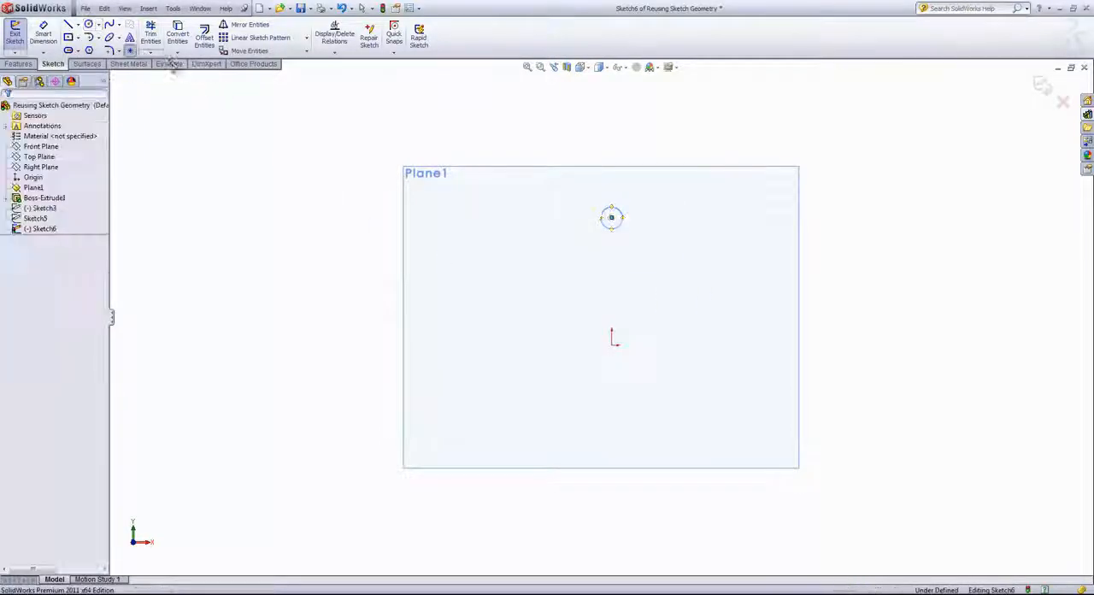
pyautogui.click(671, 298)
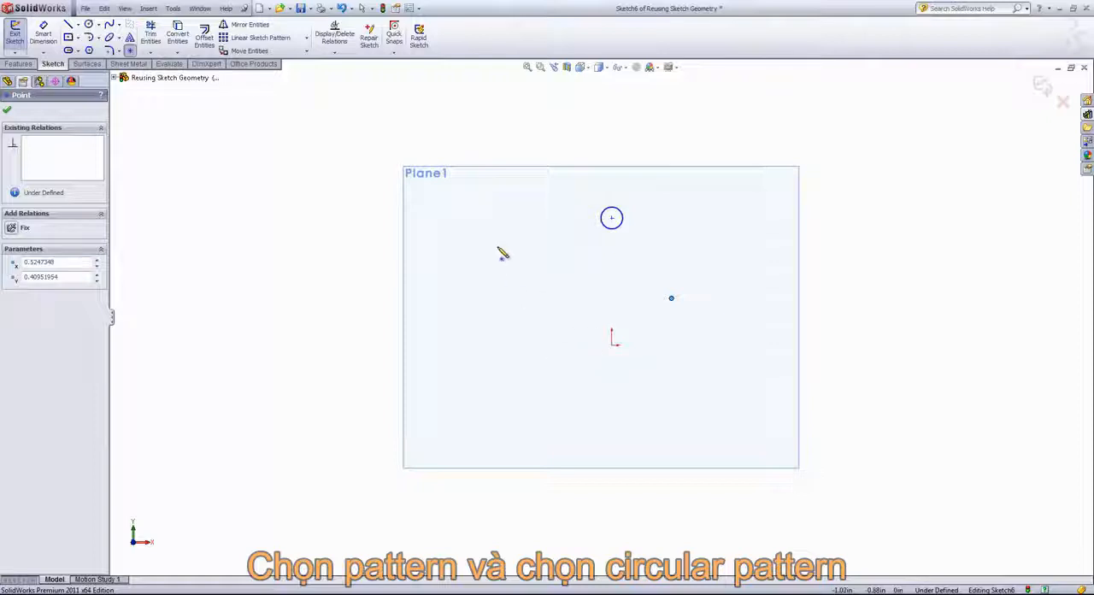
pyautogui.press('Escape')
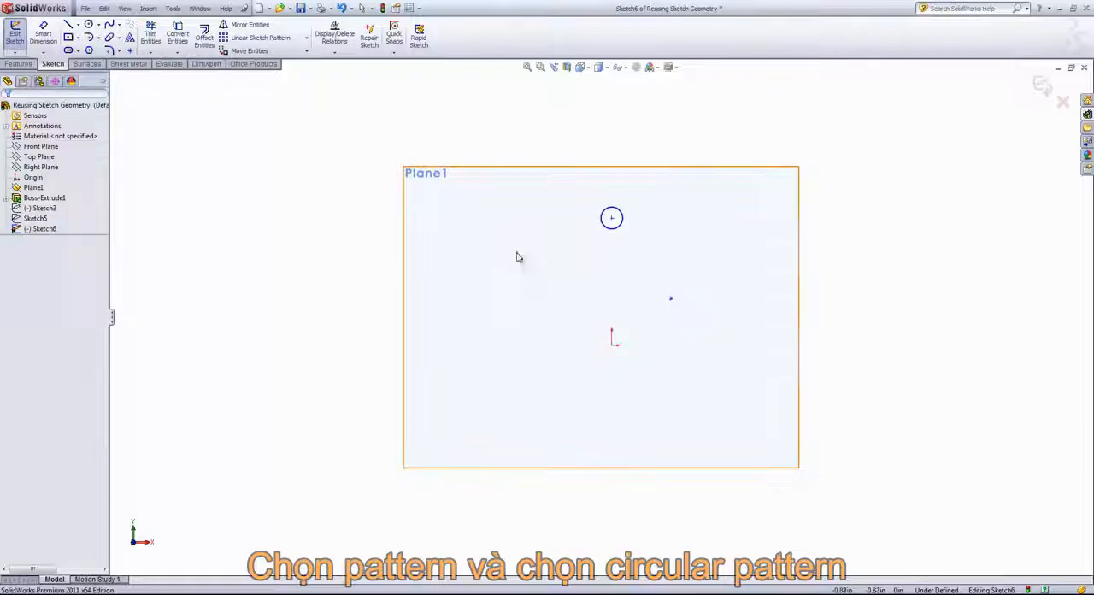
# Set up a circular sketch pattern of the small circle, using the separate sketch point as the pattern centre.
pyautogui.click(306, 40)
pyautogui.click(274, 63)
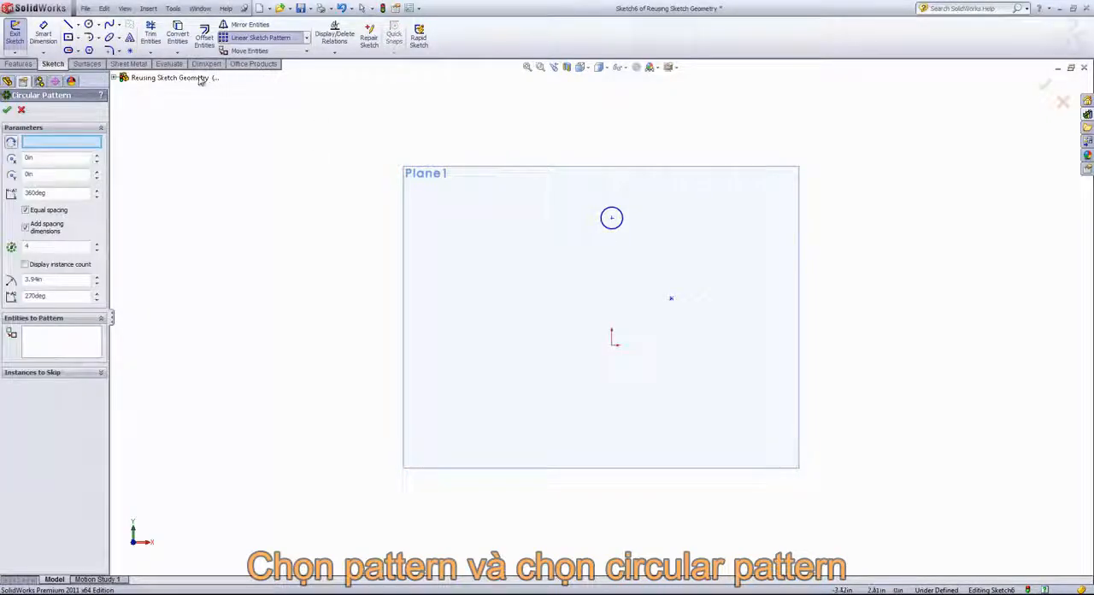
pyautogui.click(612, 217)
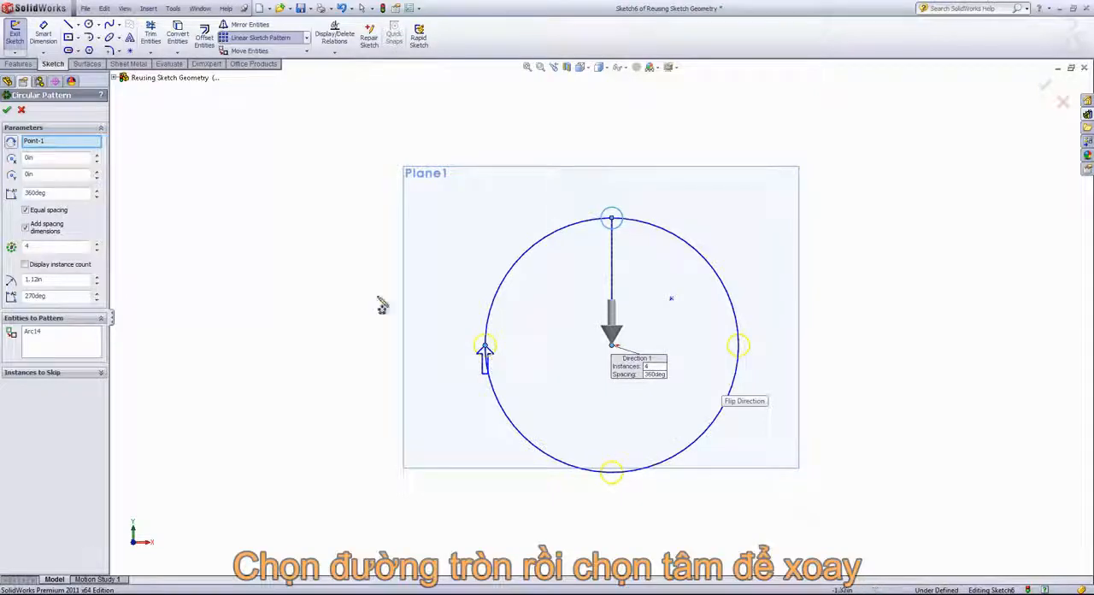
pyautogui.click(45, 141)
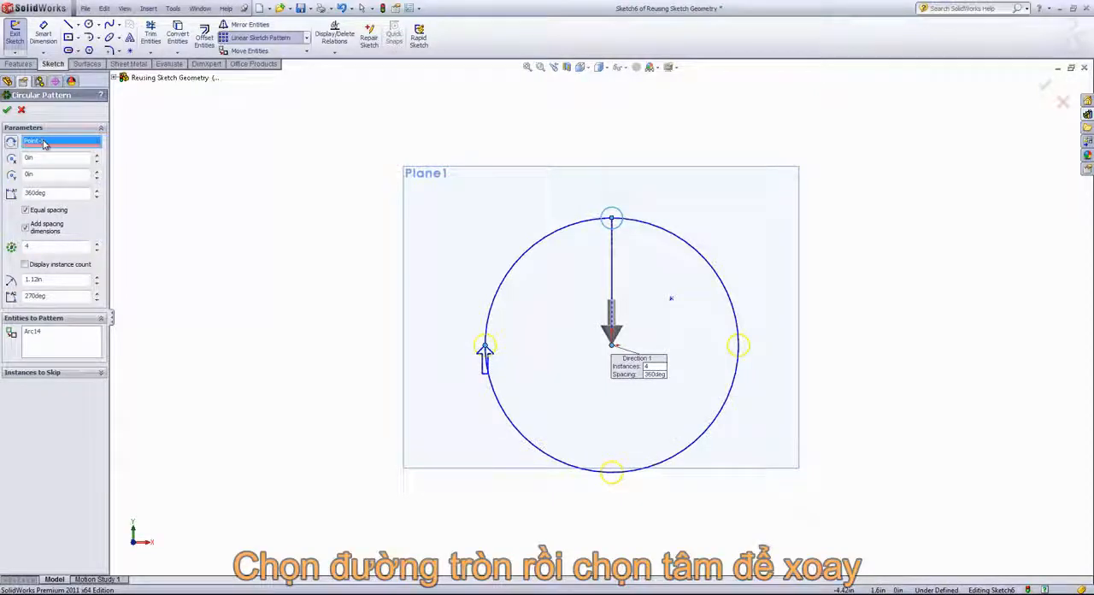
pyautogui.click(671, 299)
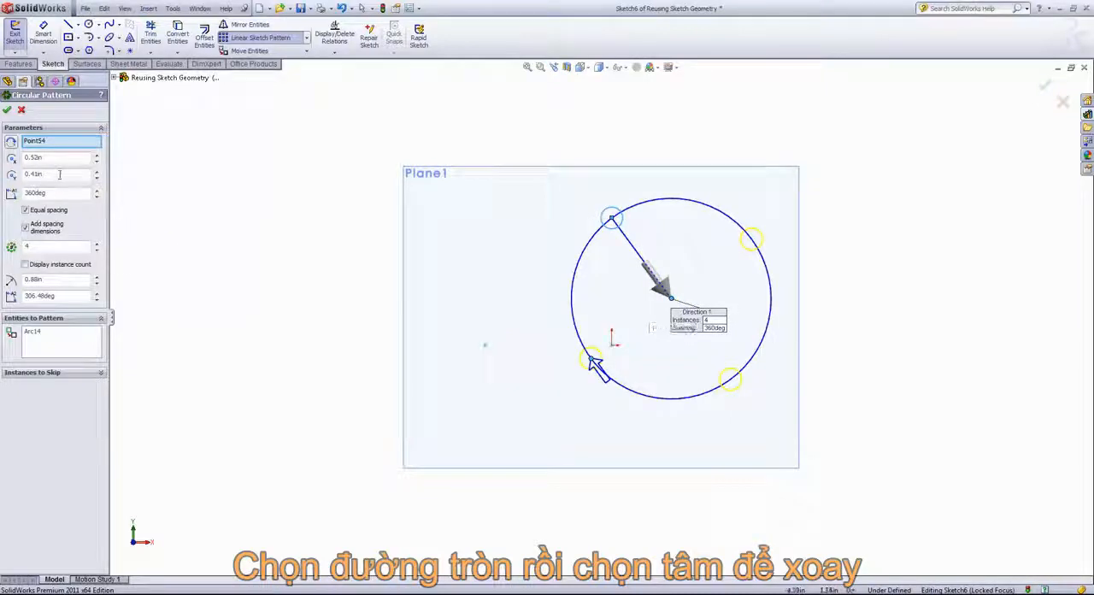
# Adjust the circular pattern's centre to X 0.52 in and Y 0.31 in.
pyautogui.click(97, 175)
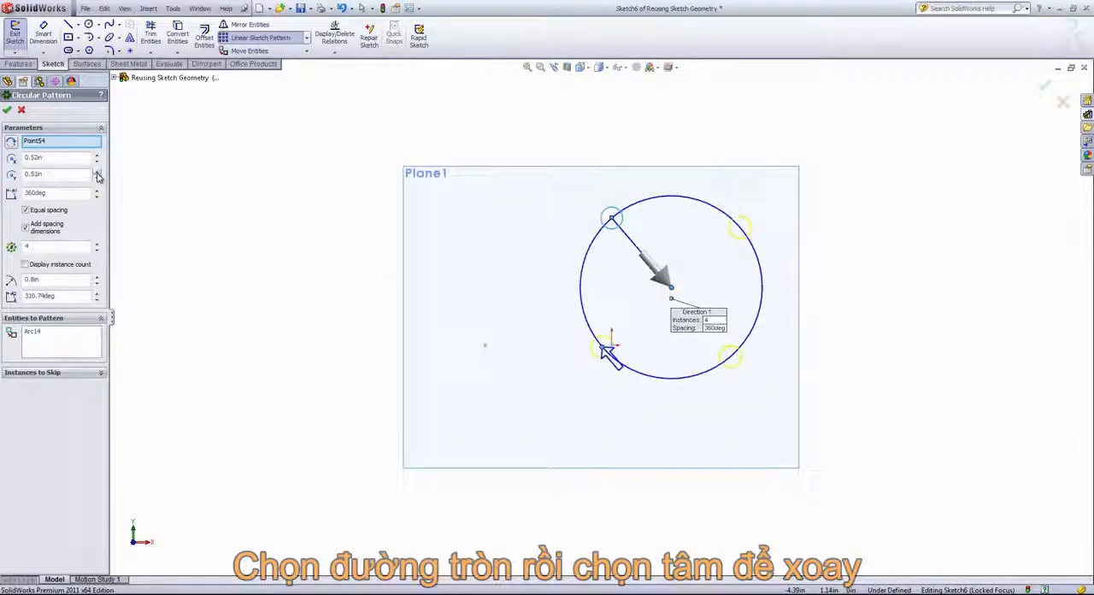
pyautogui.click(97, 173)
pyautogui.click(96, 173)
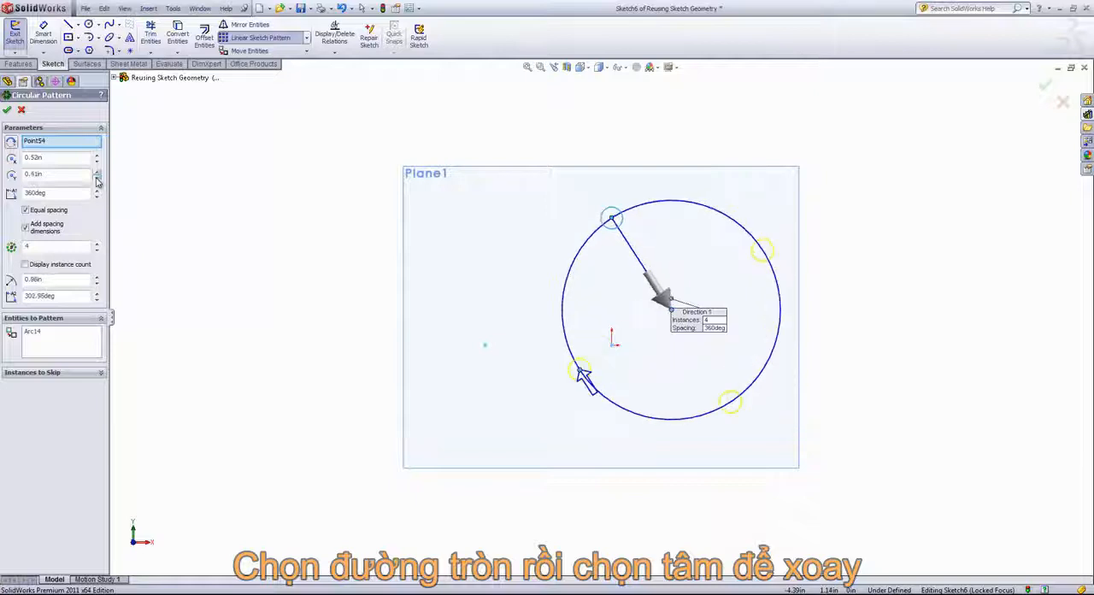
pyautogui.click(96, 168)
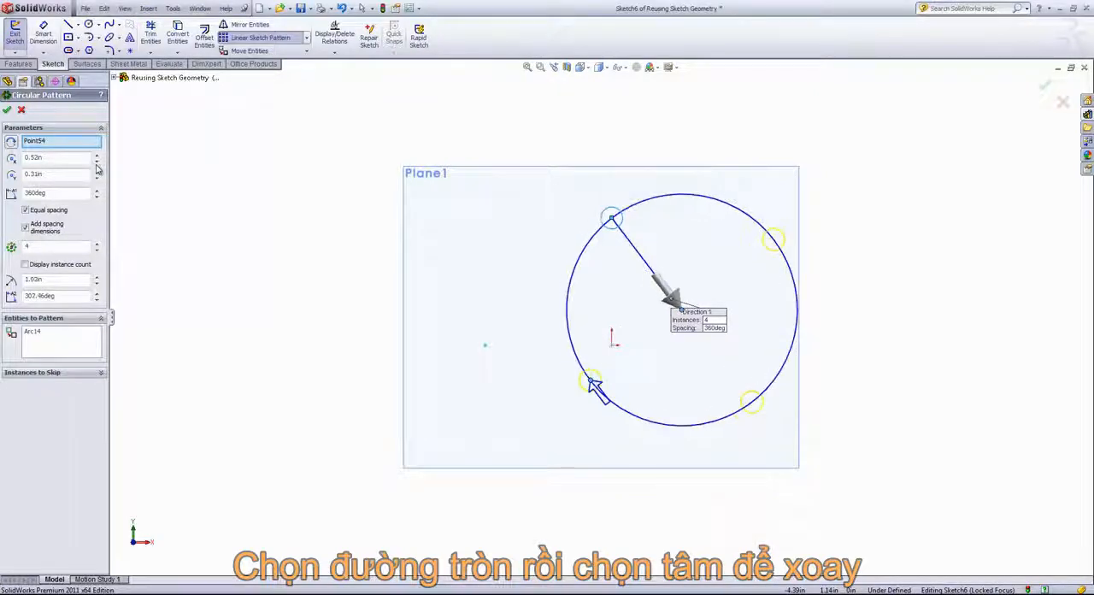
pyautogui.click(97, 161)
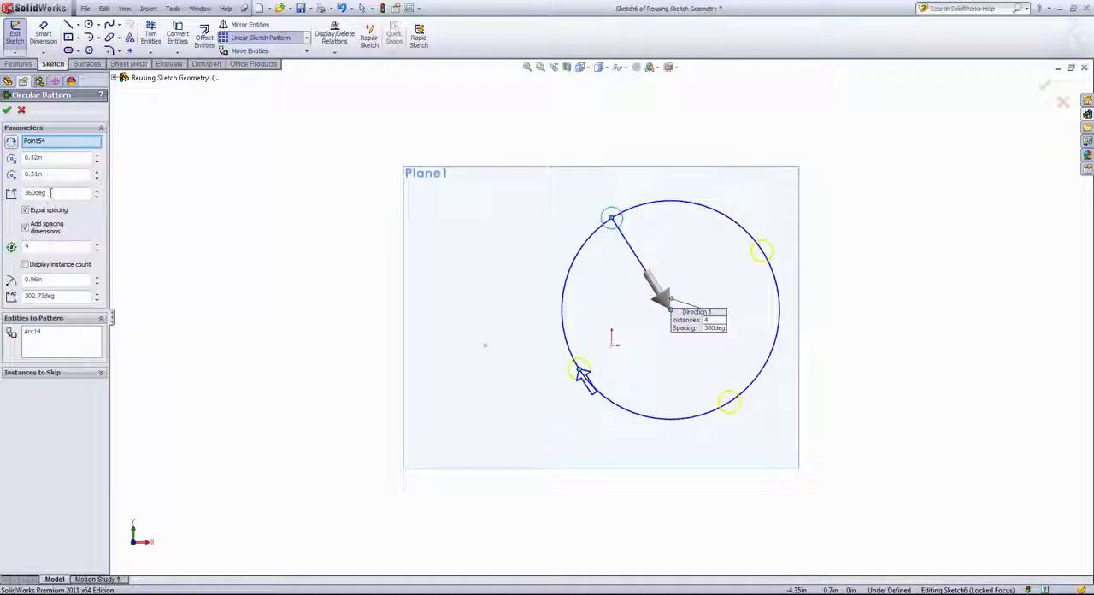
# Create the circular pattern with 5 equally spaced instances, a 1.16 in radius and added spacing dimensions.
pyautogui.click(97, 245)
pyautogui.click(96, 244)
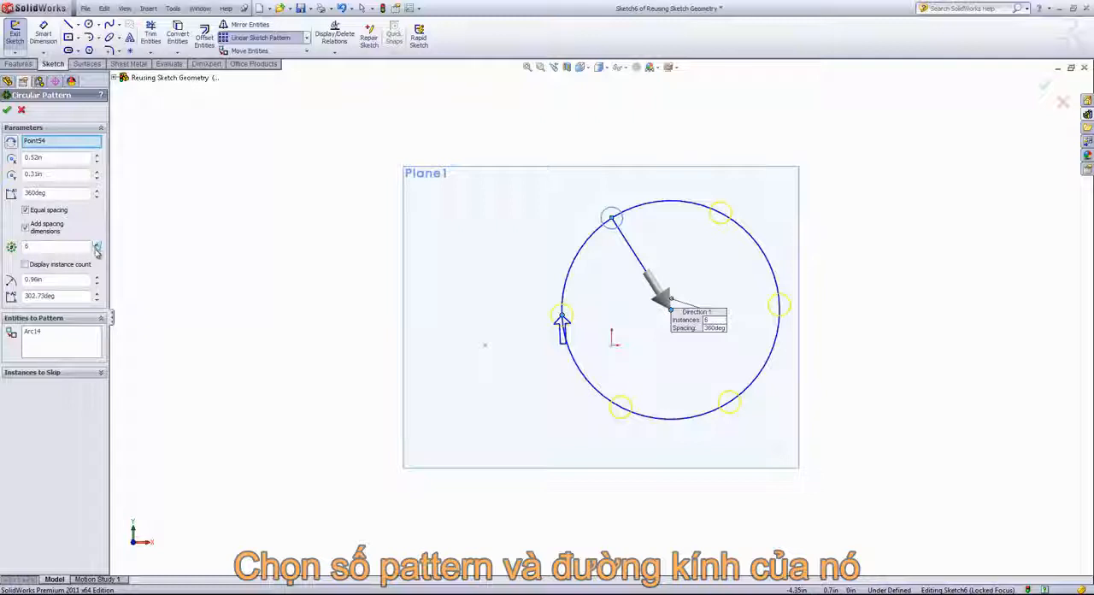
pyautogui.click(97, 250)
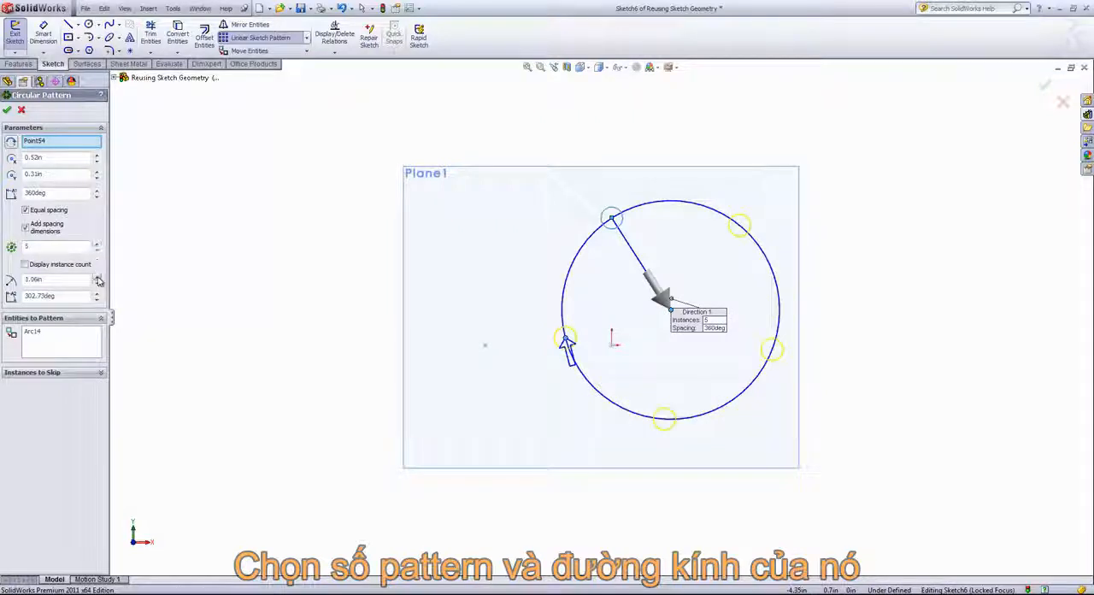
pyautogui.click(97, 277)
pyautogui.click(97, 277)
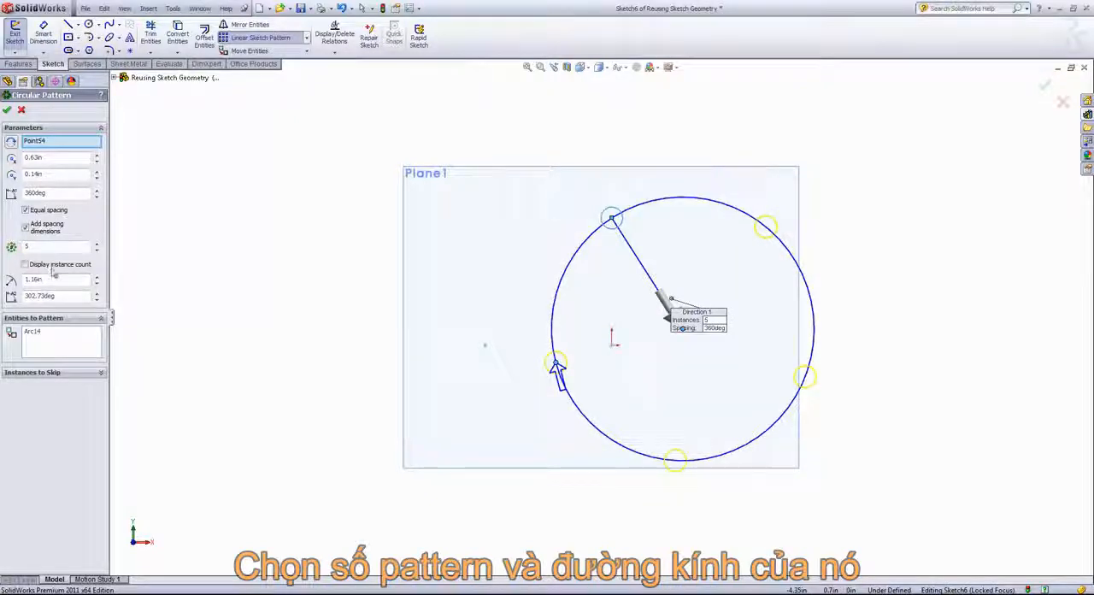
pyautogui.click(41, 211)
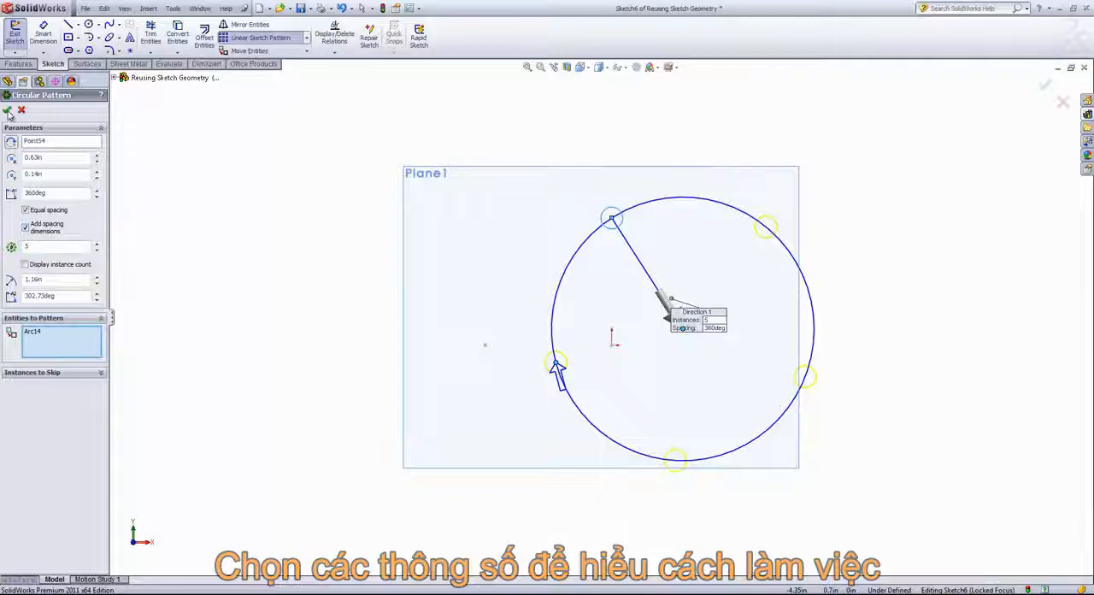
pyautogui.click(7, 110)
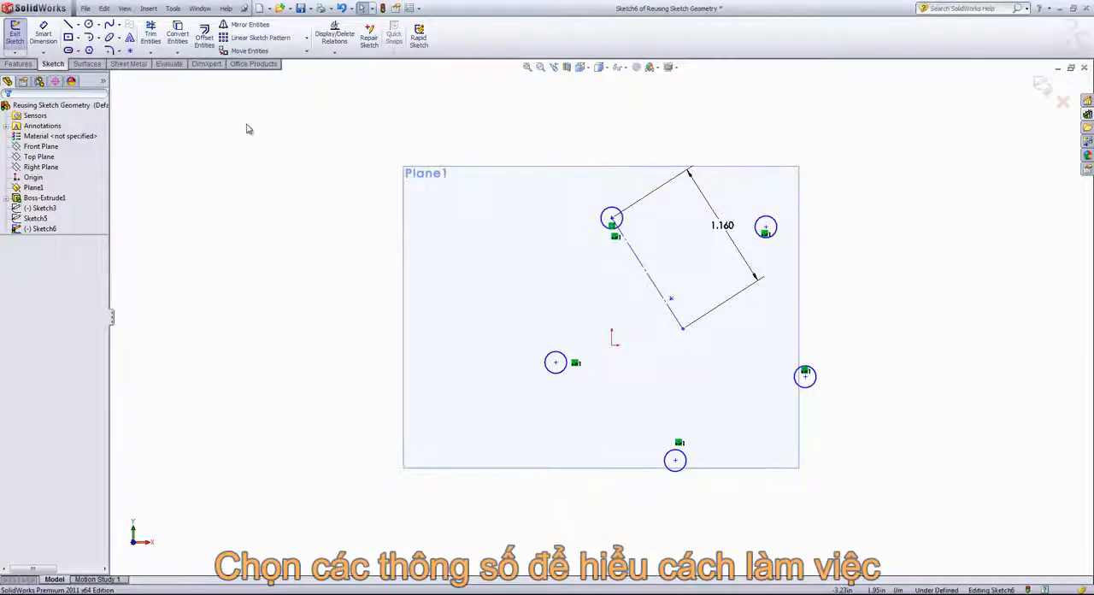
# Set up a linear sketch pattern of the original circle along the reversed X-axis with 0.6 in spacing.
pyautogui.click(259, 38)
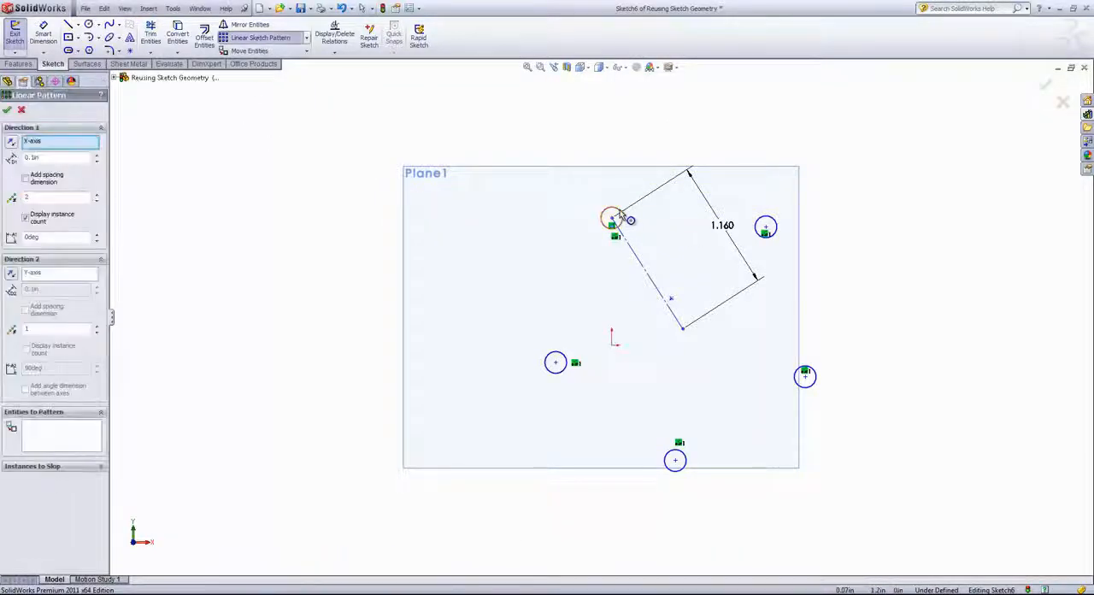
pyautogui.click(621, 220)
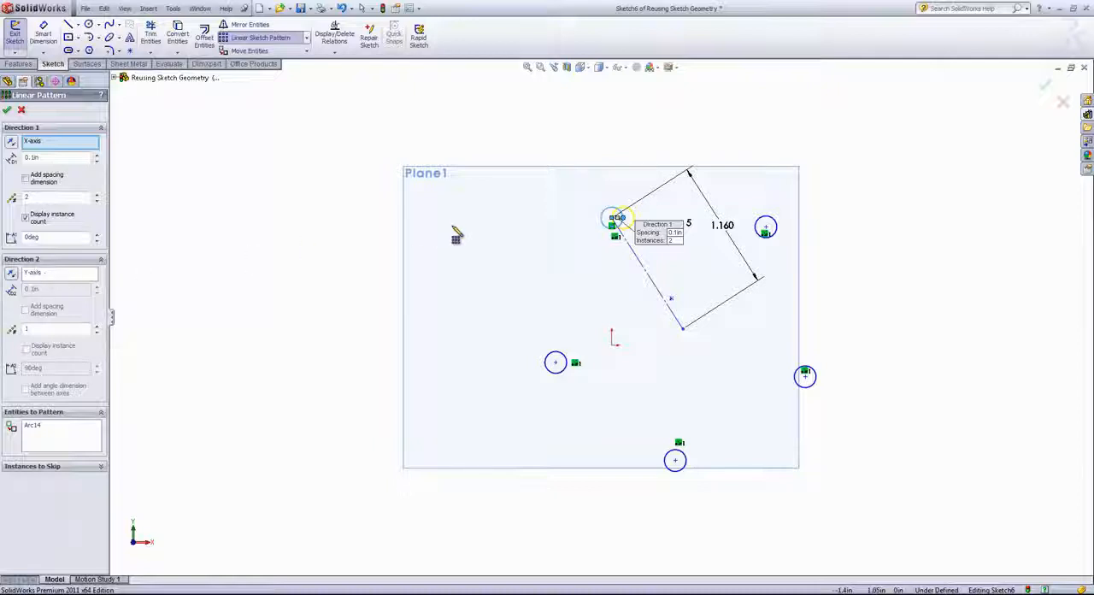
pyautogui.click(12, 145)
pyautogui.click(97, 155)
pyautogui.click(96, 155)
pyautogui.click(96, 156)
pyautogui.click(96, 155)
pyautogui.click(96, 155)
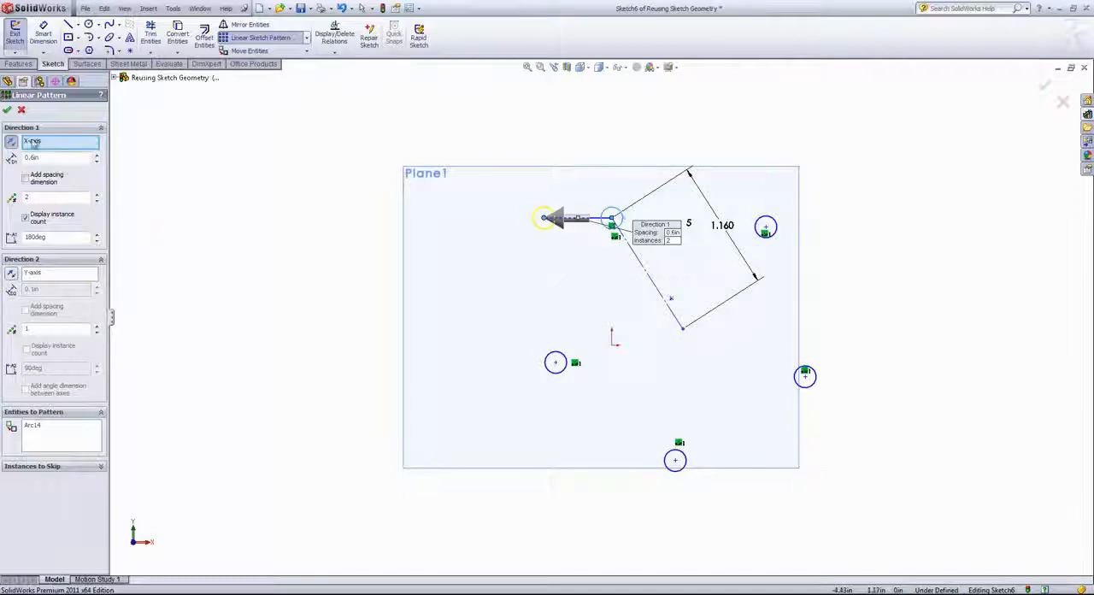
# Create the linear pattern with 6 instances, including a spacing dimension and the instance count.
pyautogui.click(98, 196)
pyautogui.click(97, 196)
pyautogui.click(98, 196)
pyautogui.click(97, 196)
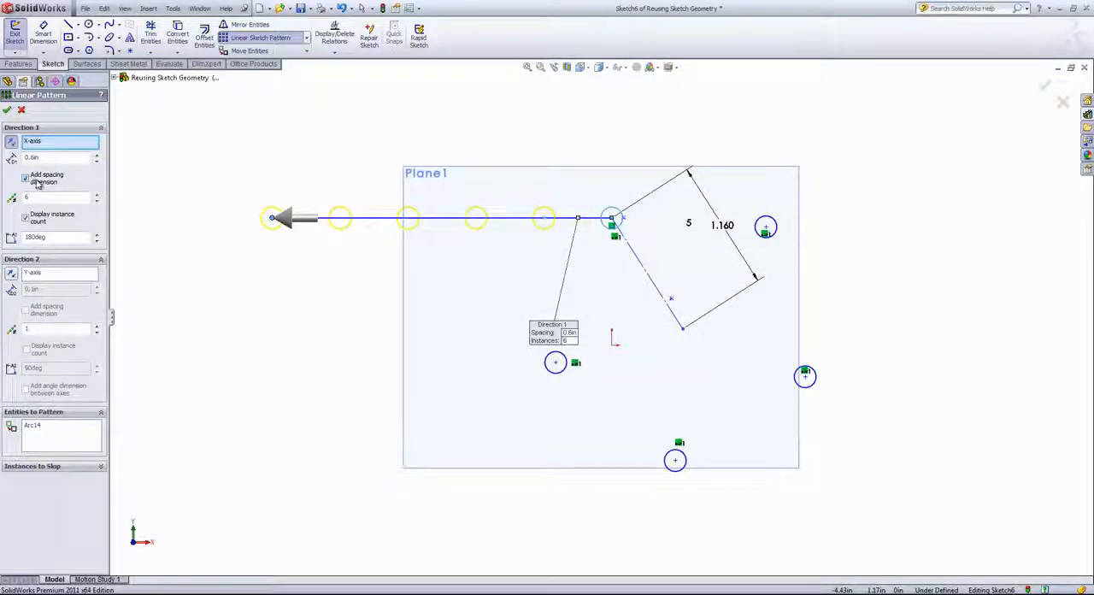
pyautogui.click(7, 110)
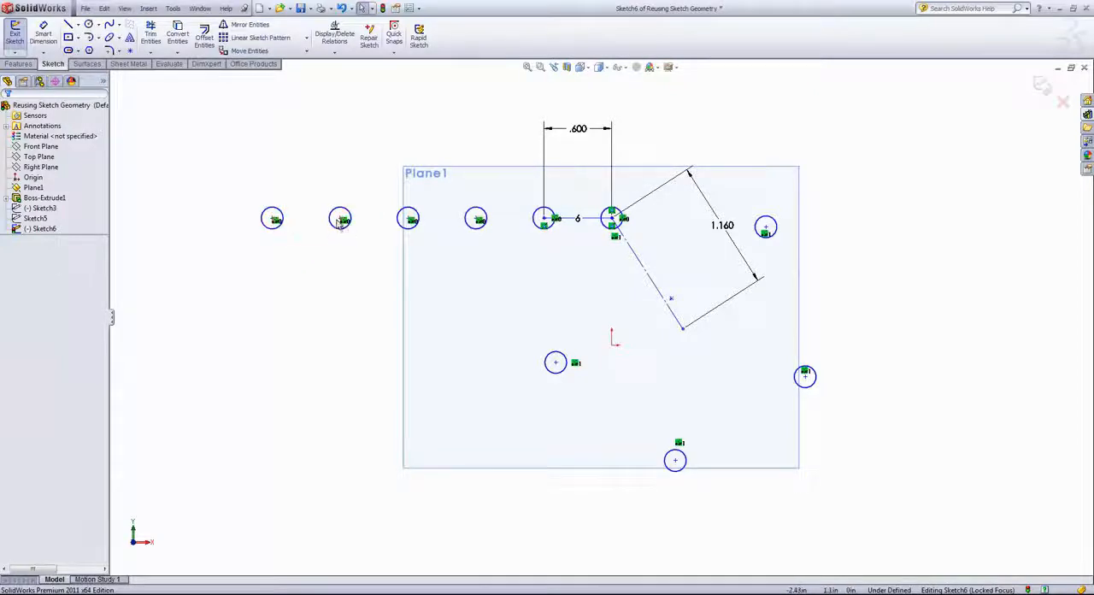
# Move the linear row of circles slightly upward, and pull its first copy down and outward to tilt the row.
pyautogui.moveTo(342, 221)
pyautogui.mouseDown()
pyautogui.moveTo(339, 253)
pyautogui.moveTo(340, 208)
pyautogui.mouseUp()
pyautogui.click(341, 266)
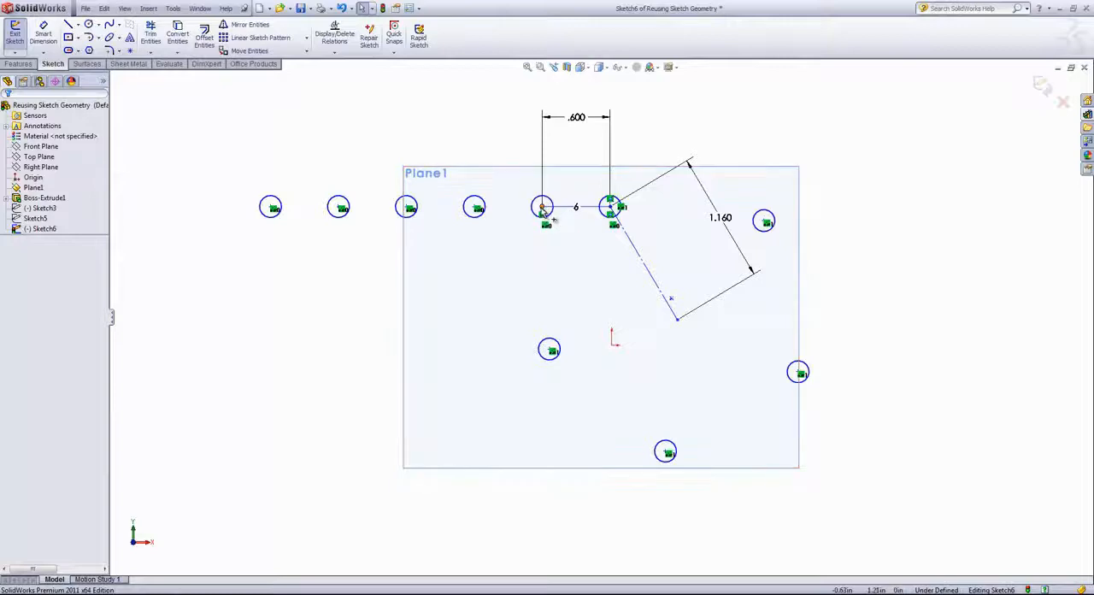
pyautogui.moveTo(543, 211); pyautogui.dragTo(498, 250)
pyautogui.click(462, 249)
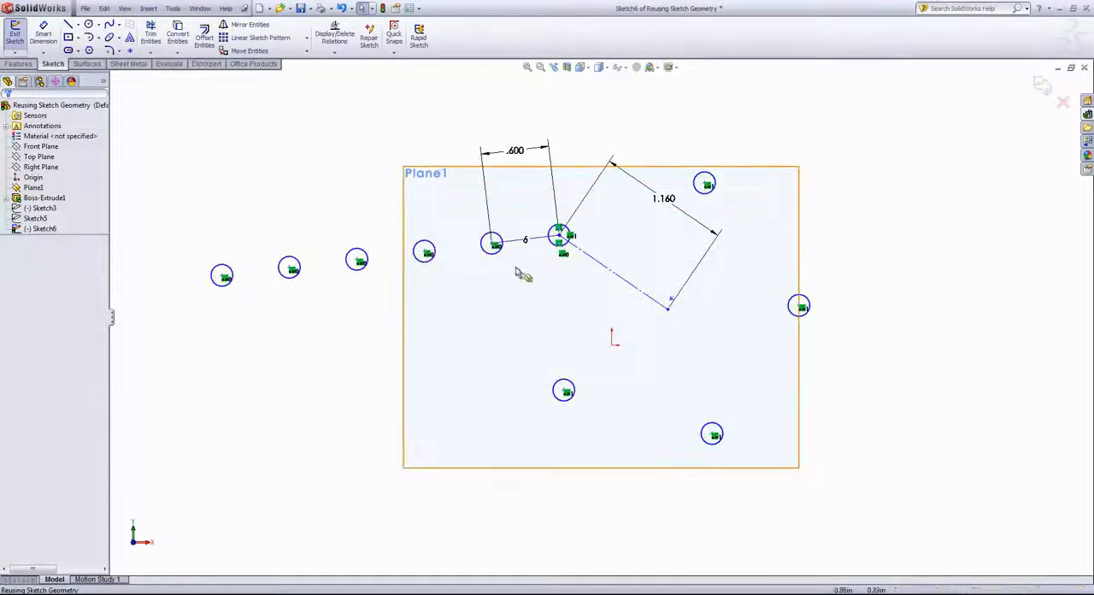